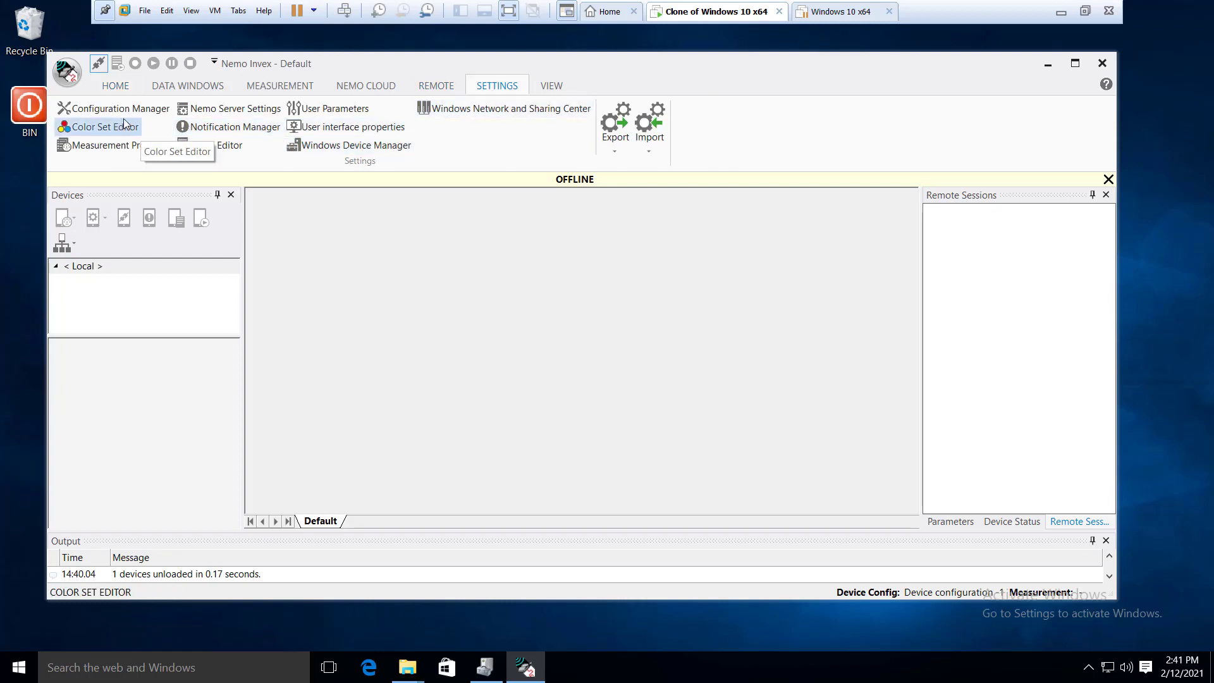
Open the Configuration Manager showing System Properties for version 7.8.0.8.
left_click(109, 107)
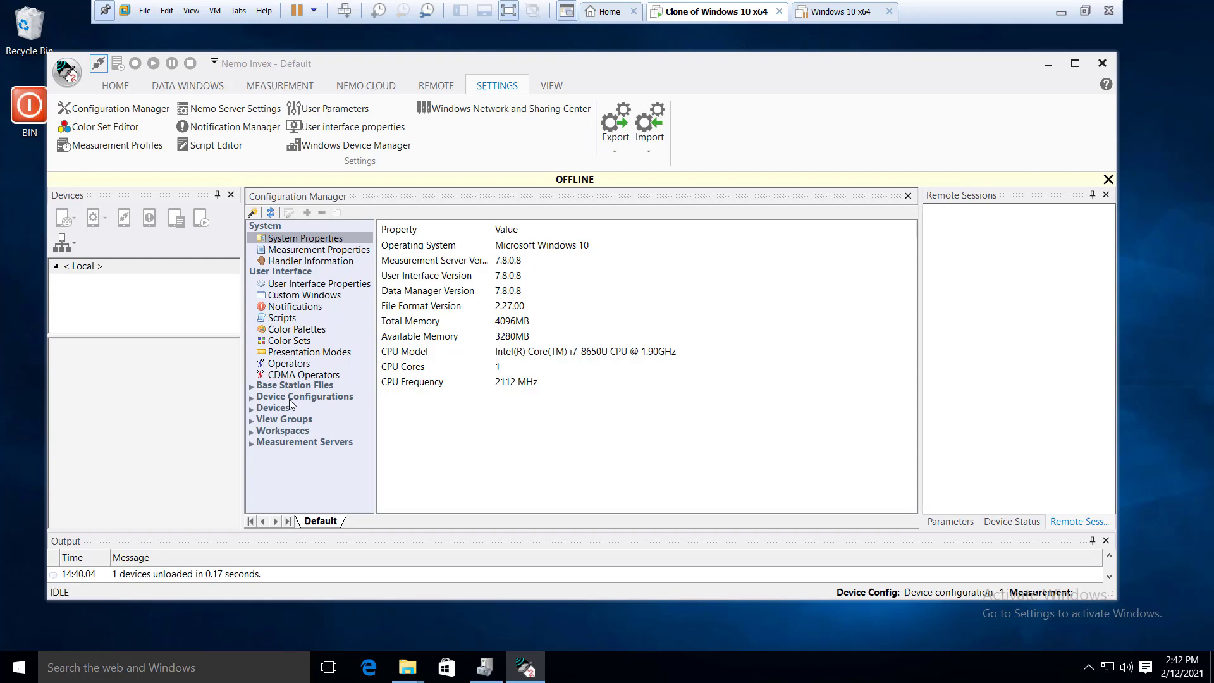
Collapse Device Configurations and expand Devices to confirm no devices are available.
left_click(253, 399)
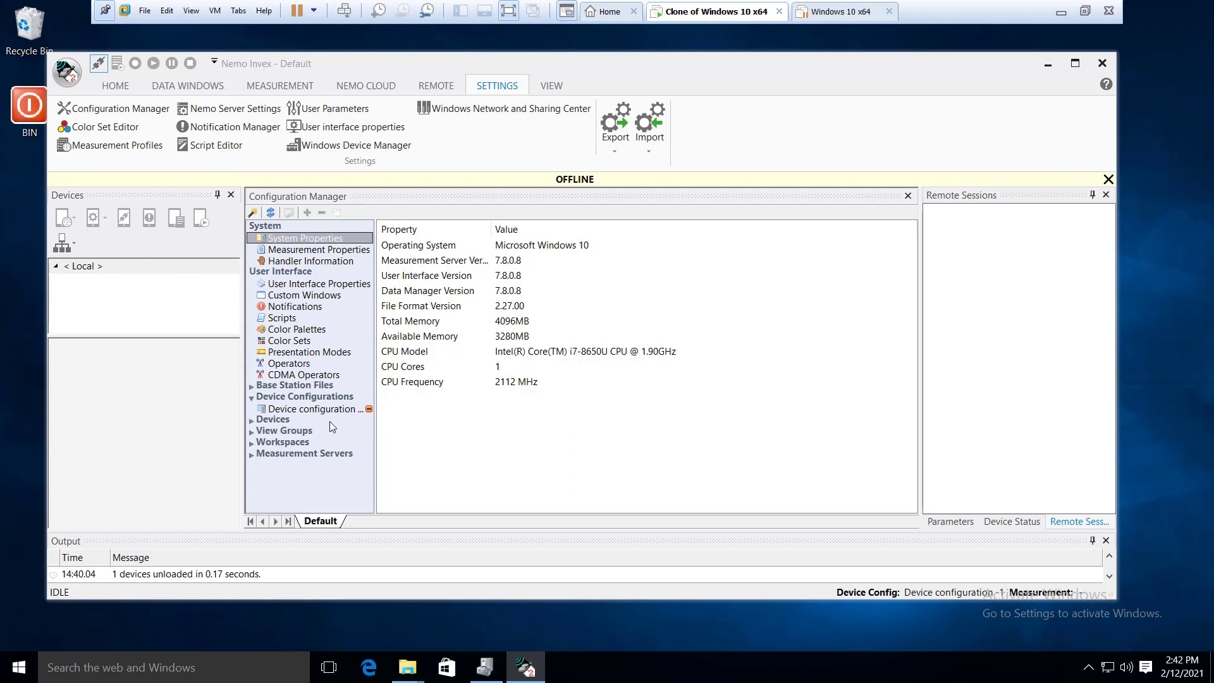
left_click(253, 398)
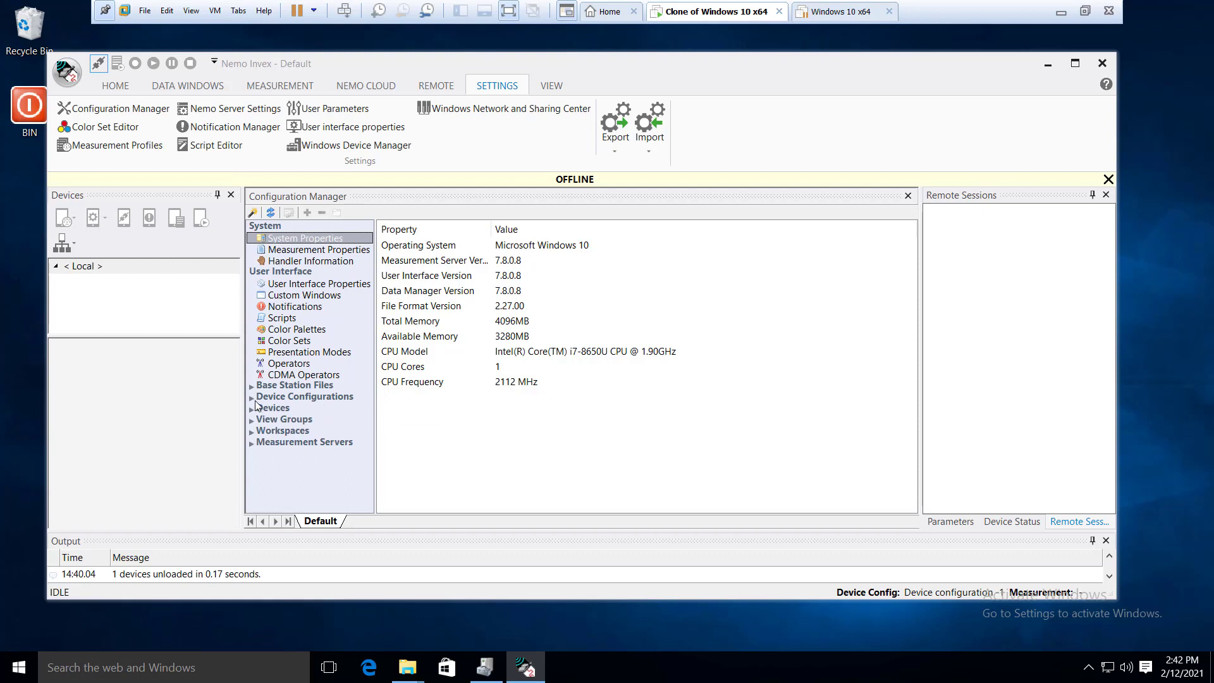
left_click(252, 409)
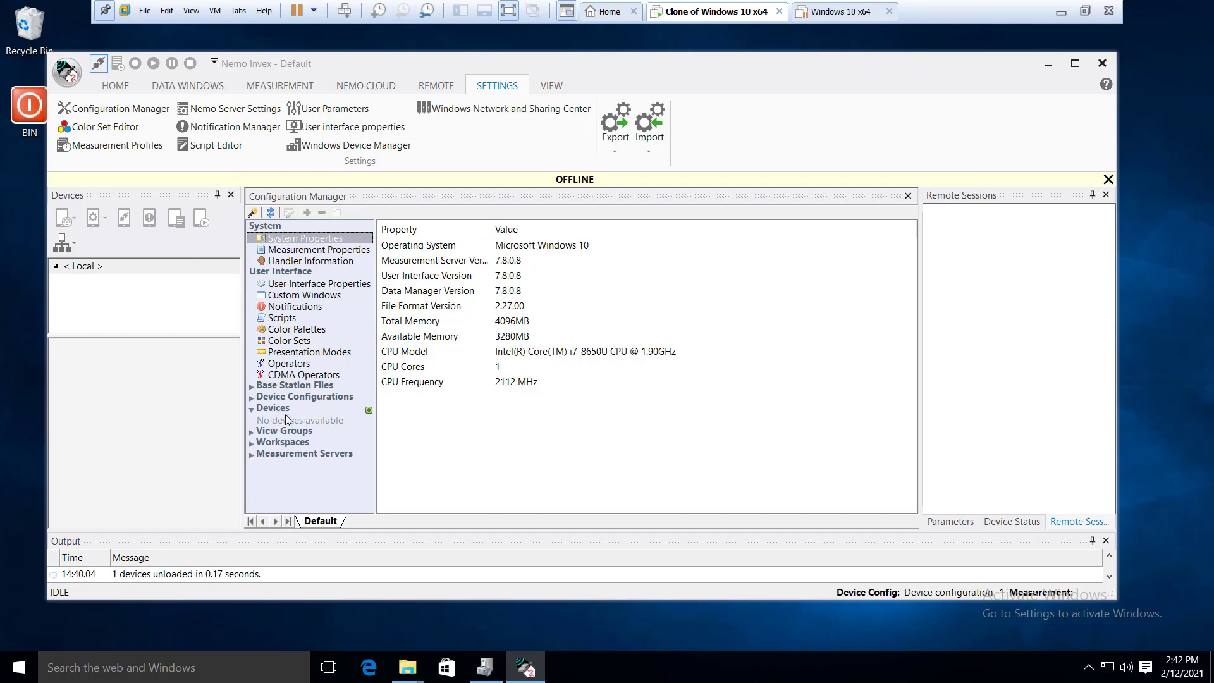
Begin adding a new device and select the Samsung phone handler from the registered list.
left_click(369, 409)
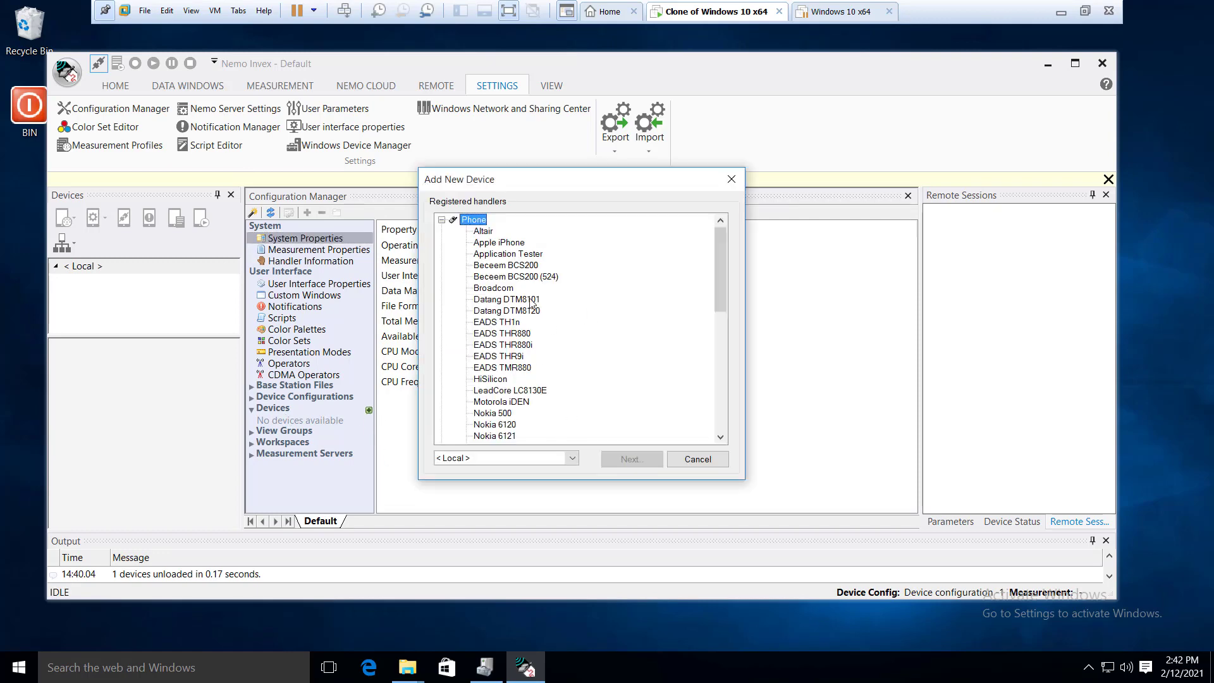
left_click(671, 463)
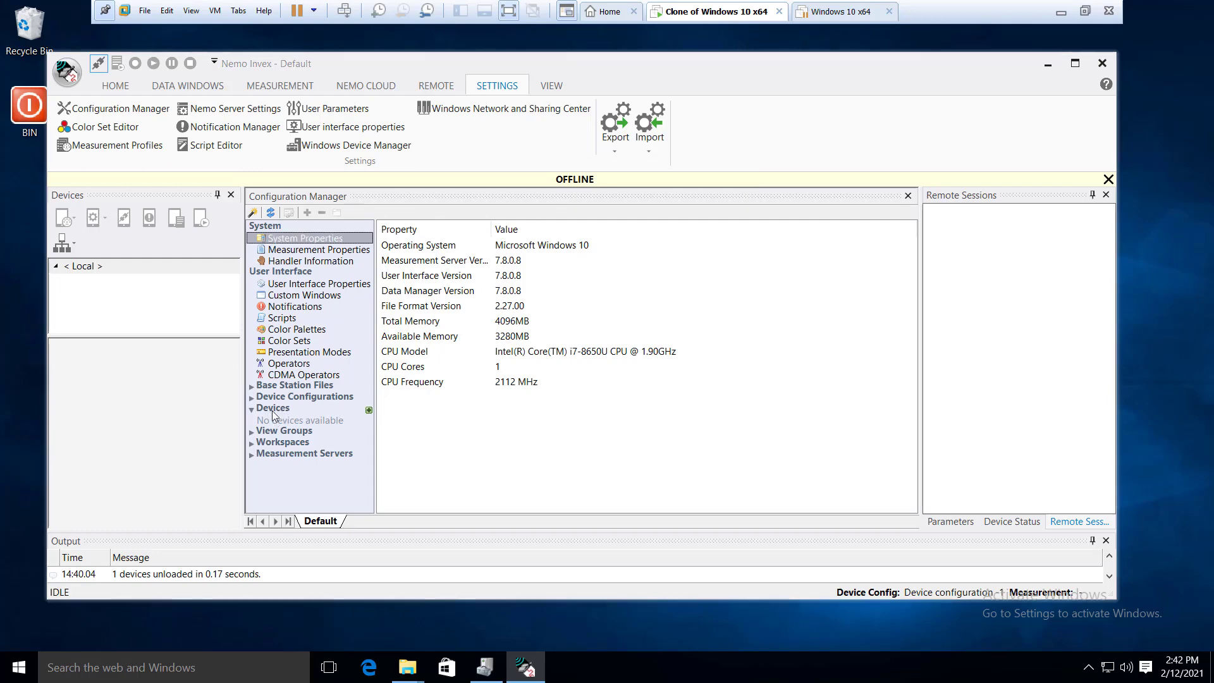
left_click(369, 410)
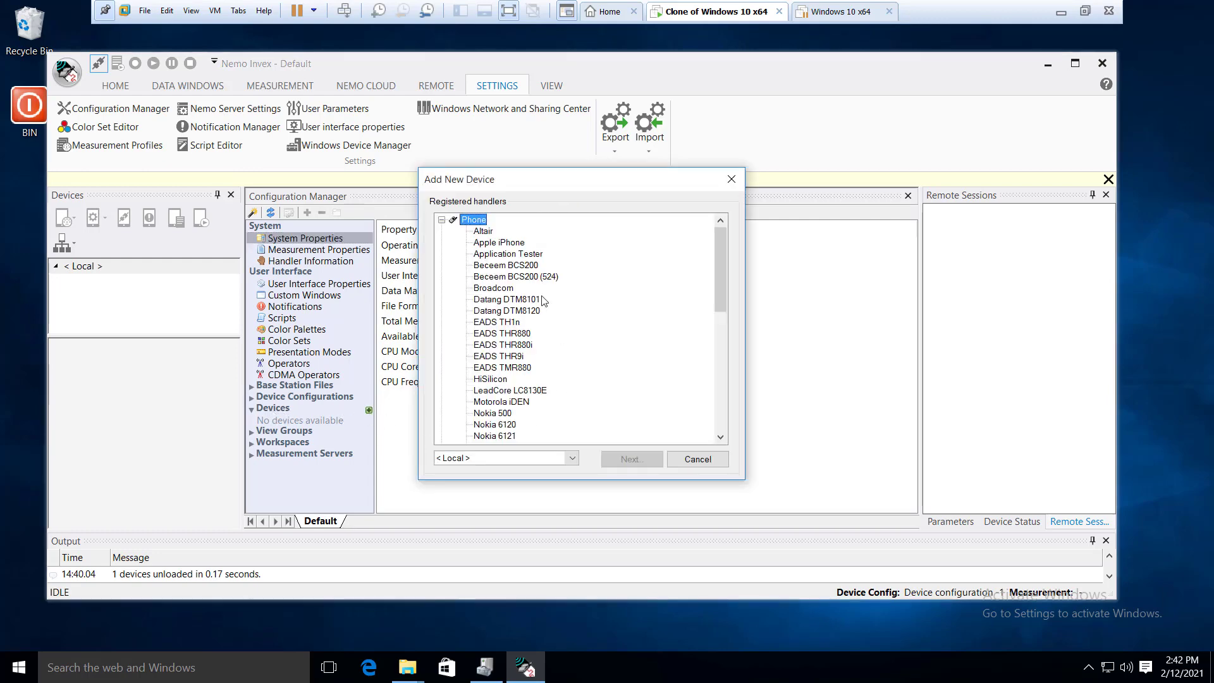
left_click_drag(716, 290, 720, 408)
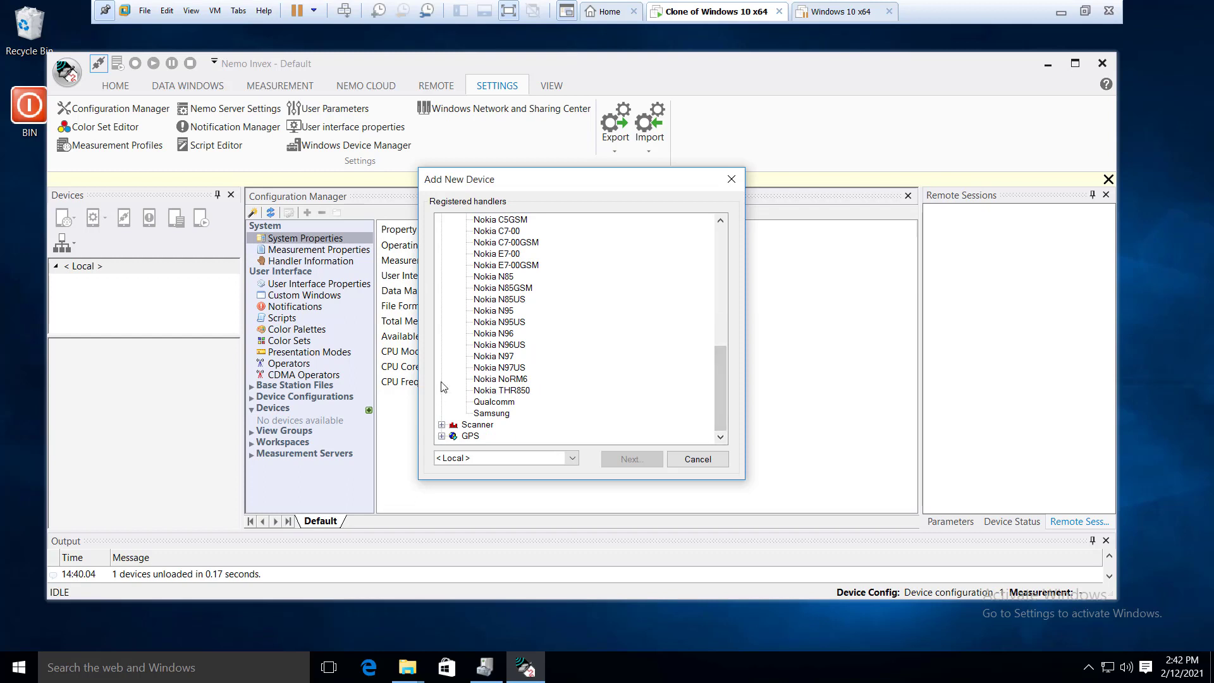
left_click(496, 415)
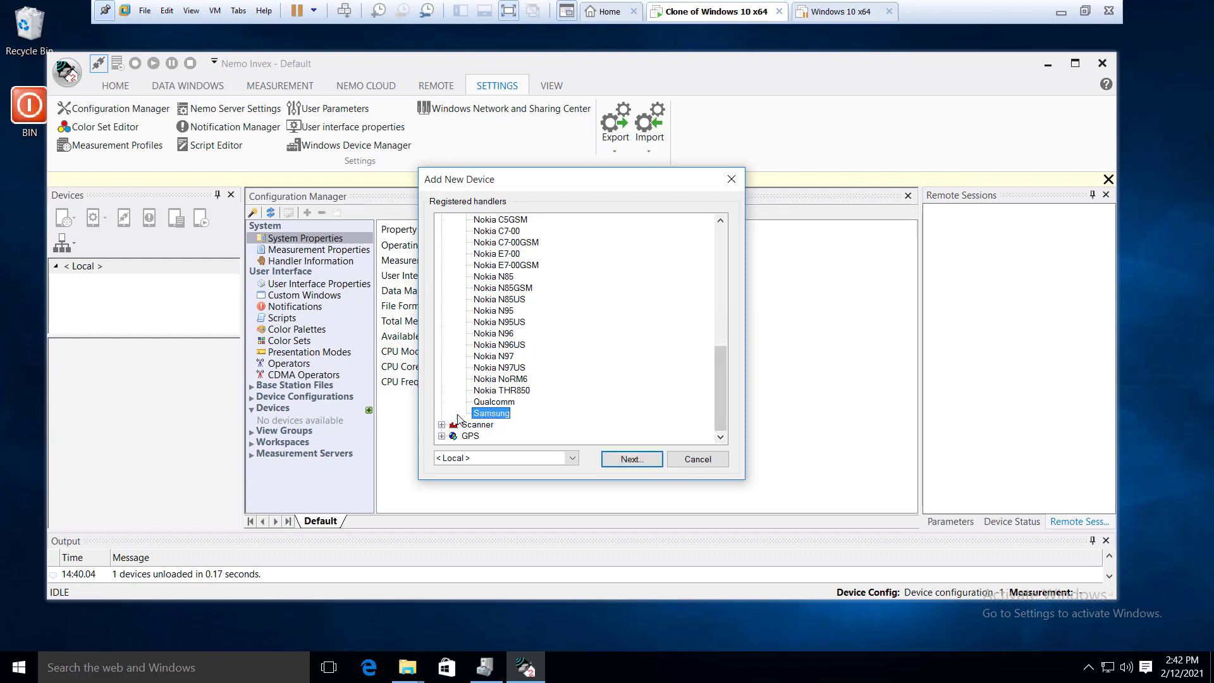
Confirm the Samsung device and clear the mistyped 'Idle Mod' label.
left_click(623, 463)
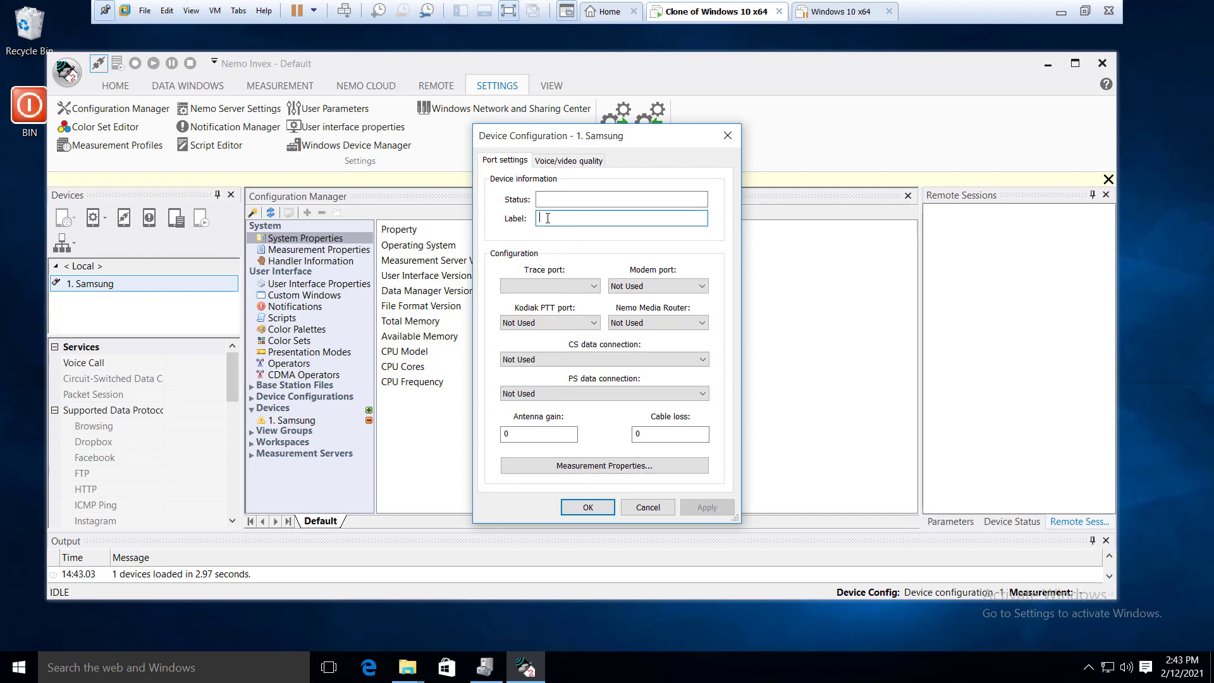
type("Idle Mod")
key("ctrl+a")
key("BackSpace")
Set trace port, modem port, Nemo Media Router, CS and PS data connections to Automatic.
left_click(591, 288)
left_click(550, 286)
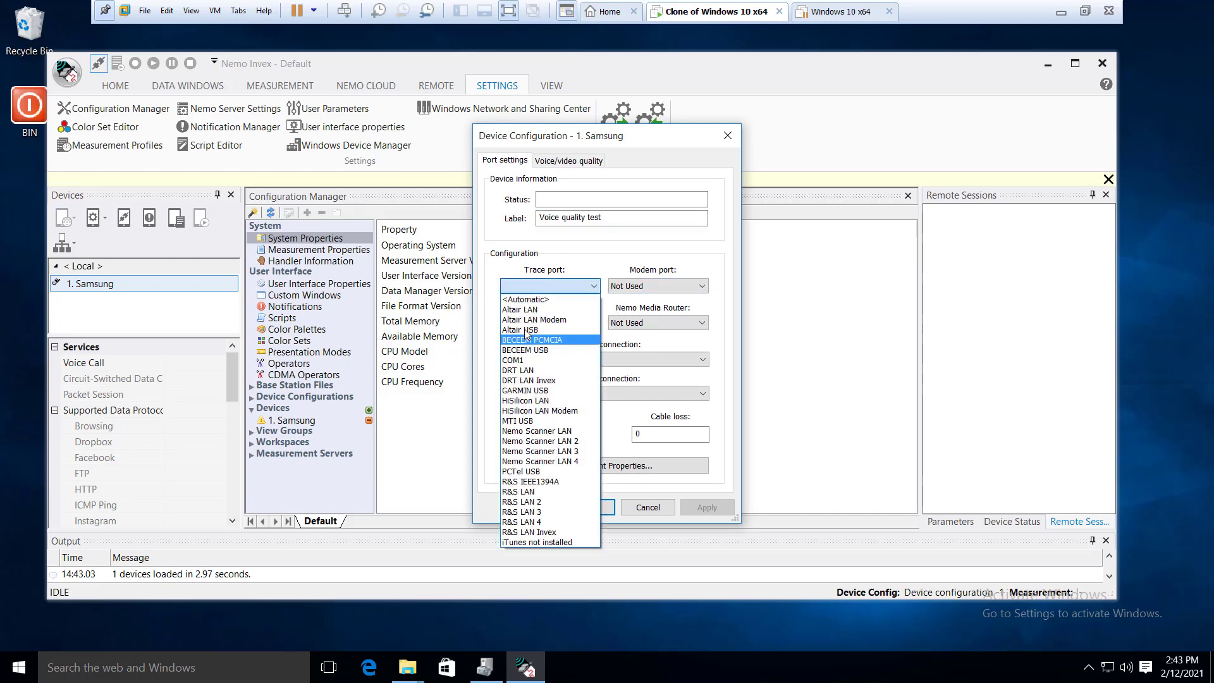
left_click(544, 302)
left_click(654, 286)
left_click(654, 310)
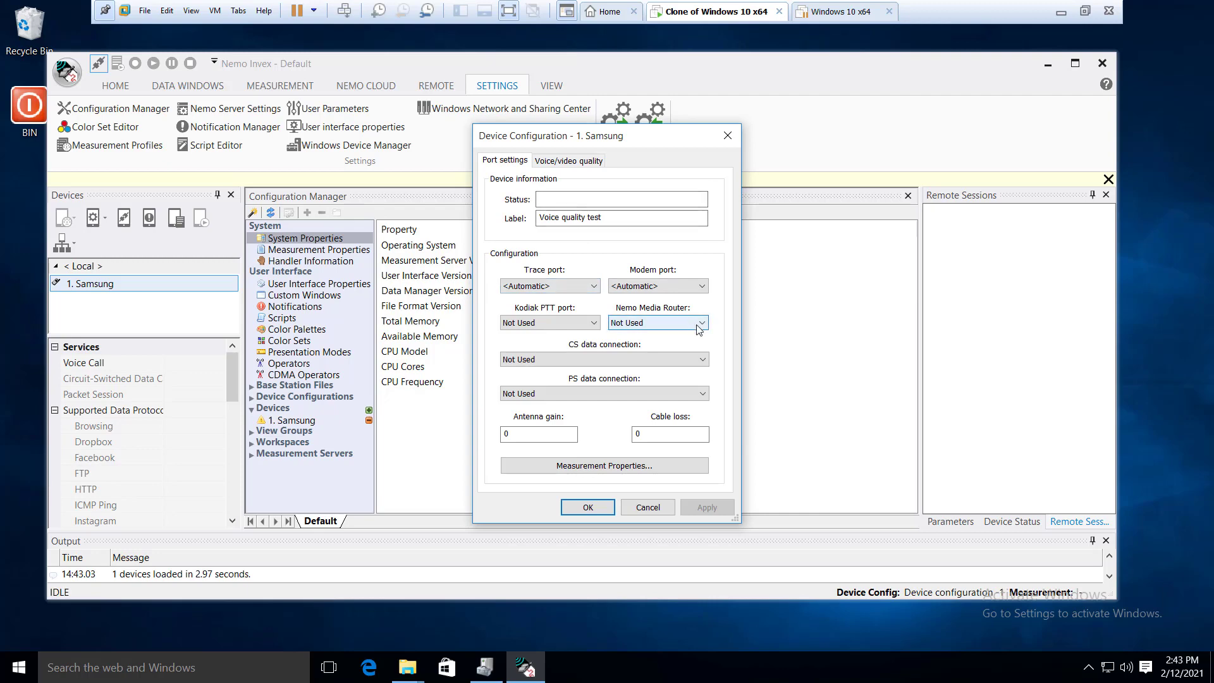
left_click(626, 322)
left_click(635, 347)
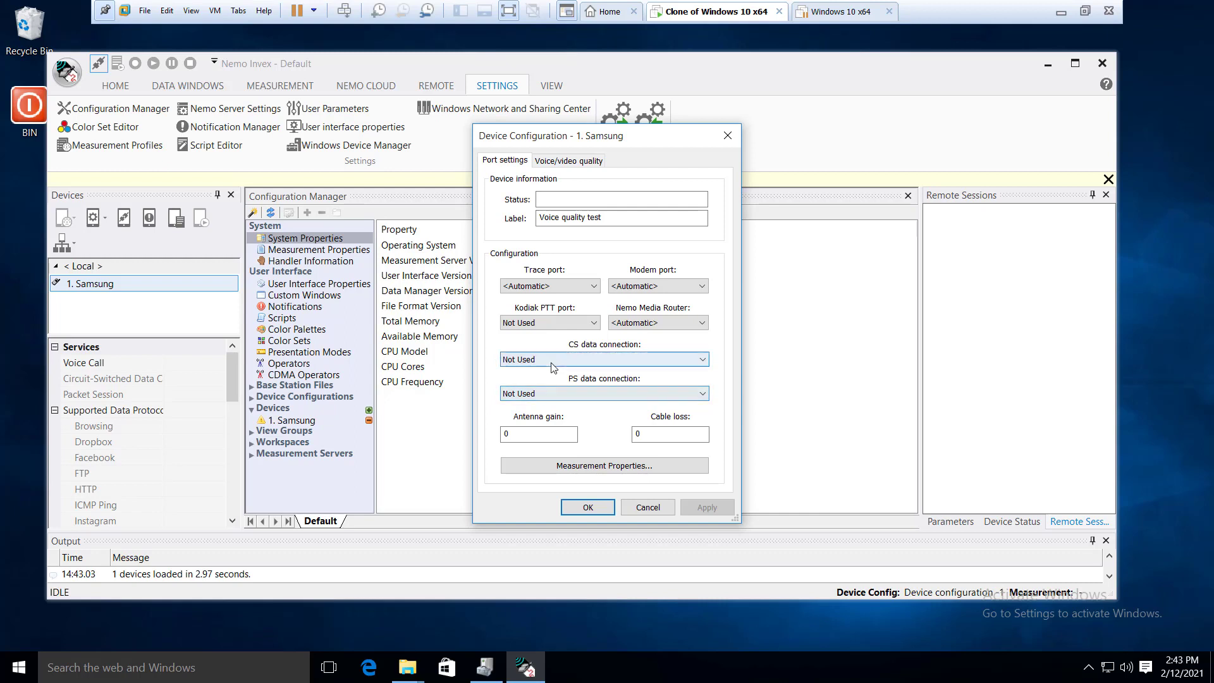
left_click(585, 359)
left_click(549, 383)
left_click(538, 394)
left_click(531, 417)
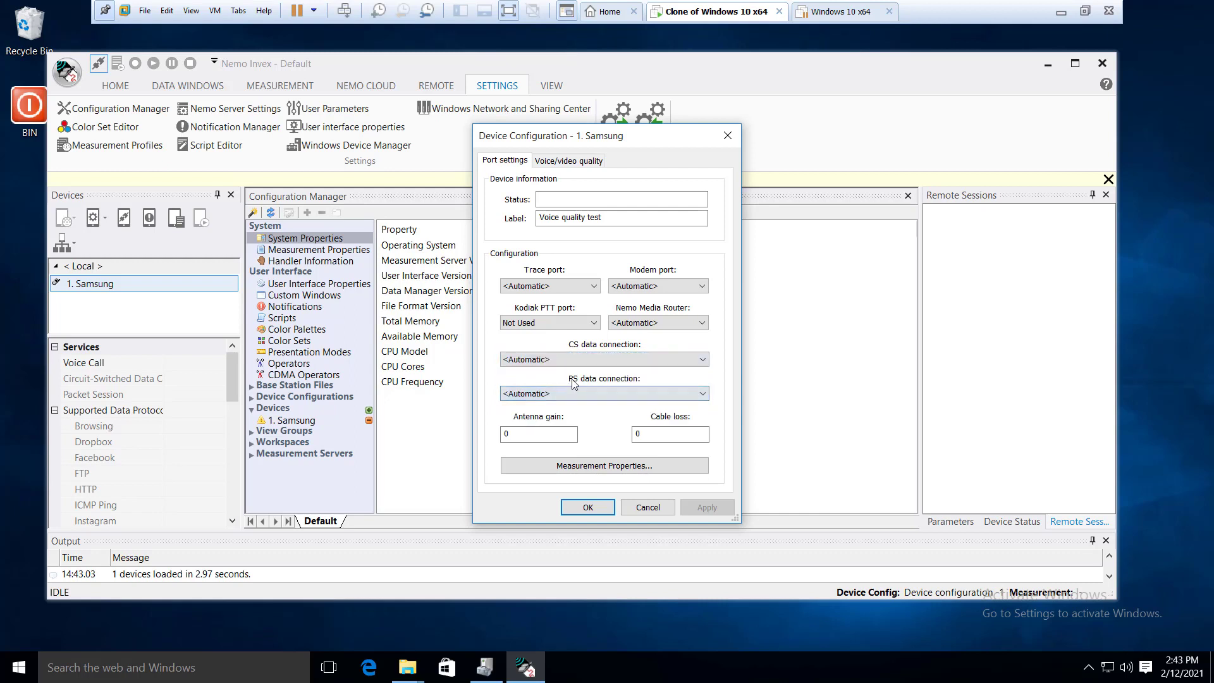
Review the Voice Call measurement profiles and GSM notifications in Measurement Properties.
left_click(593, 466)
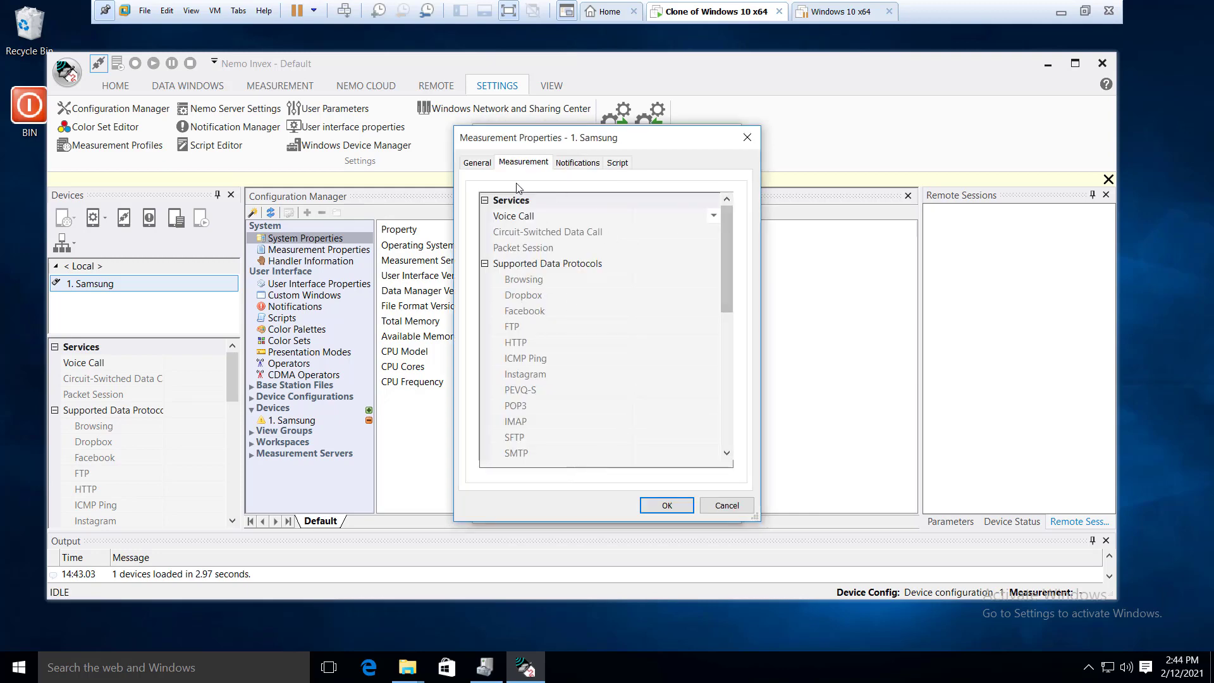
left_click_drag(727, 314, 729, 218)
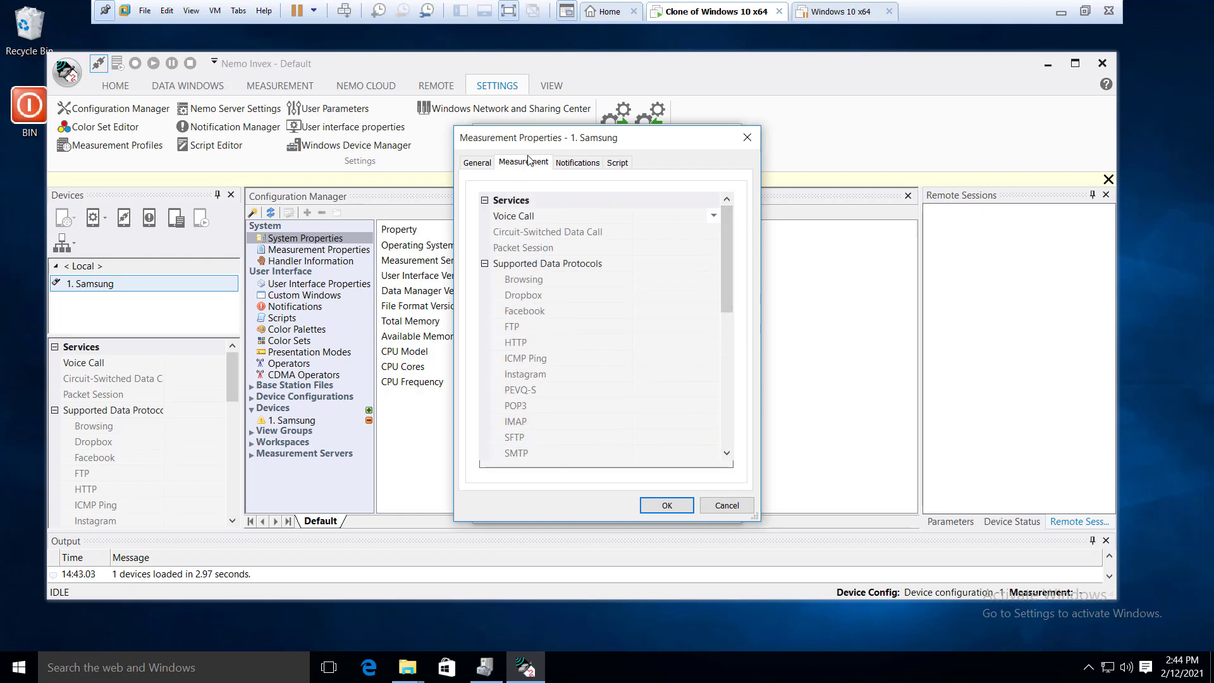
left_click(713, 216)
left_click(784, 219)
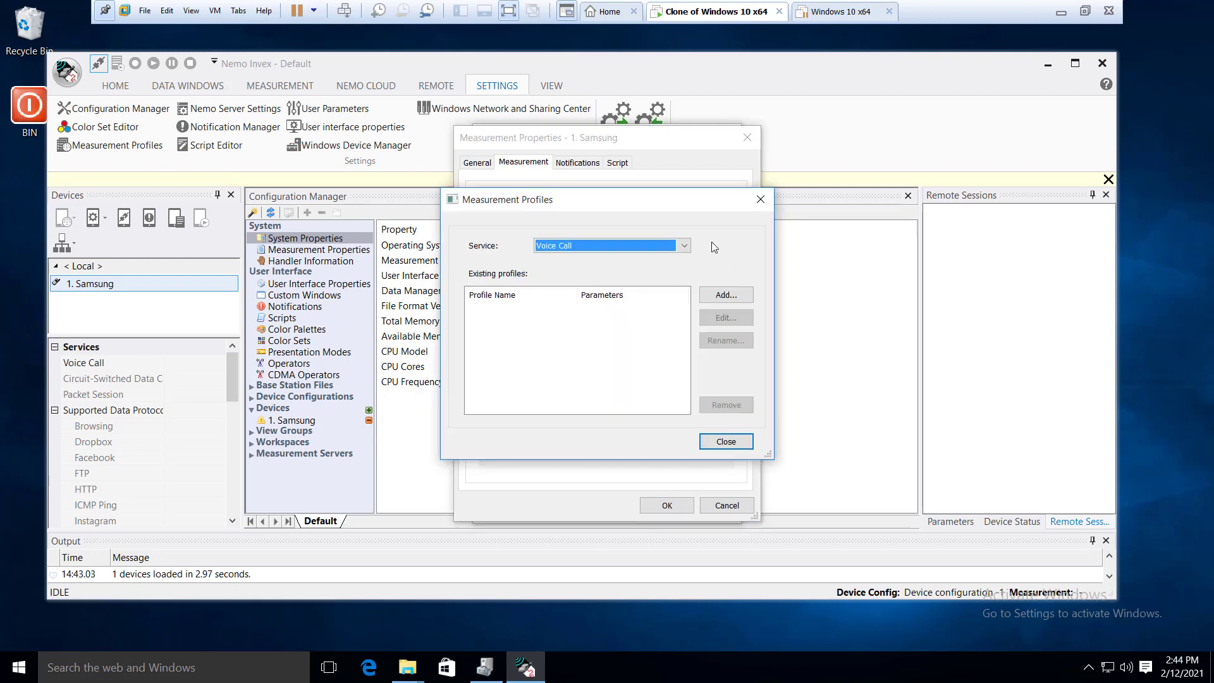
left_click(578, 163)
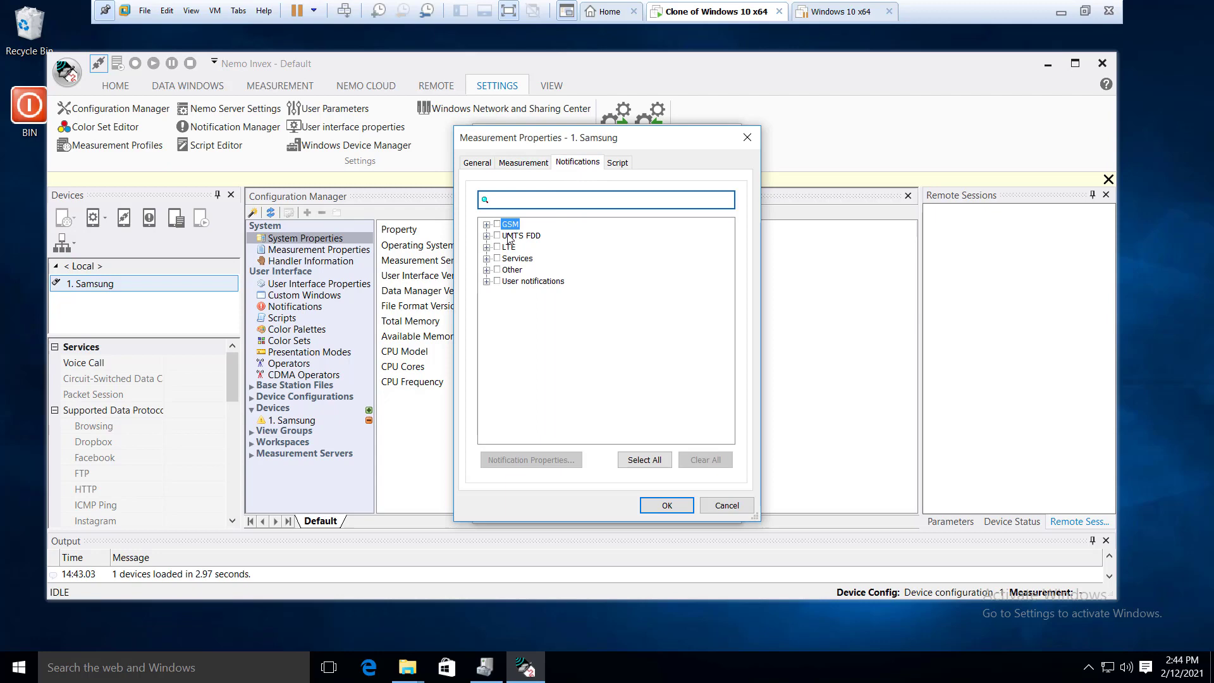
left_click(486, 225)
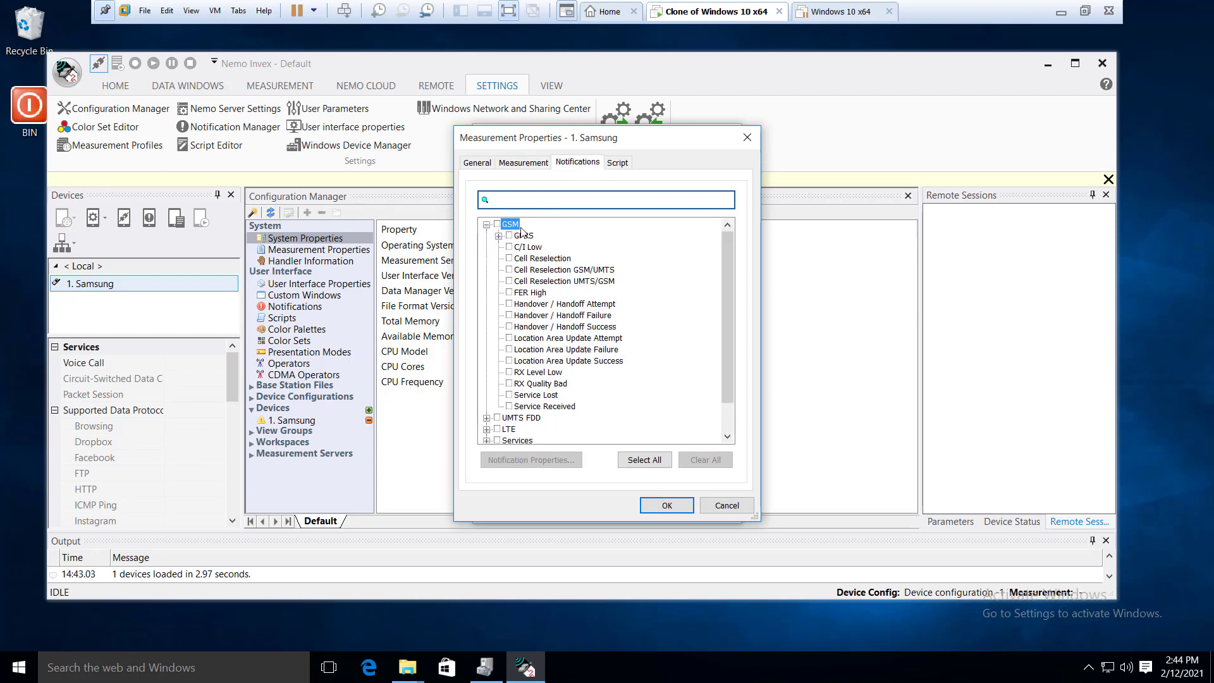
Keep the script file as None, cancel Measurement Properties, and show voice/video quality settings.
left_click(475, 163)
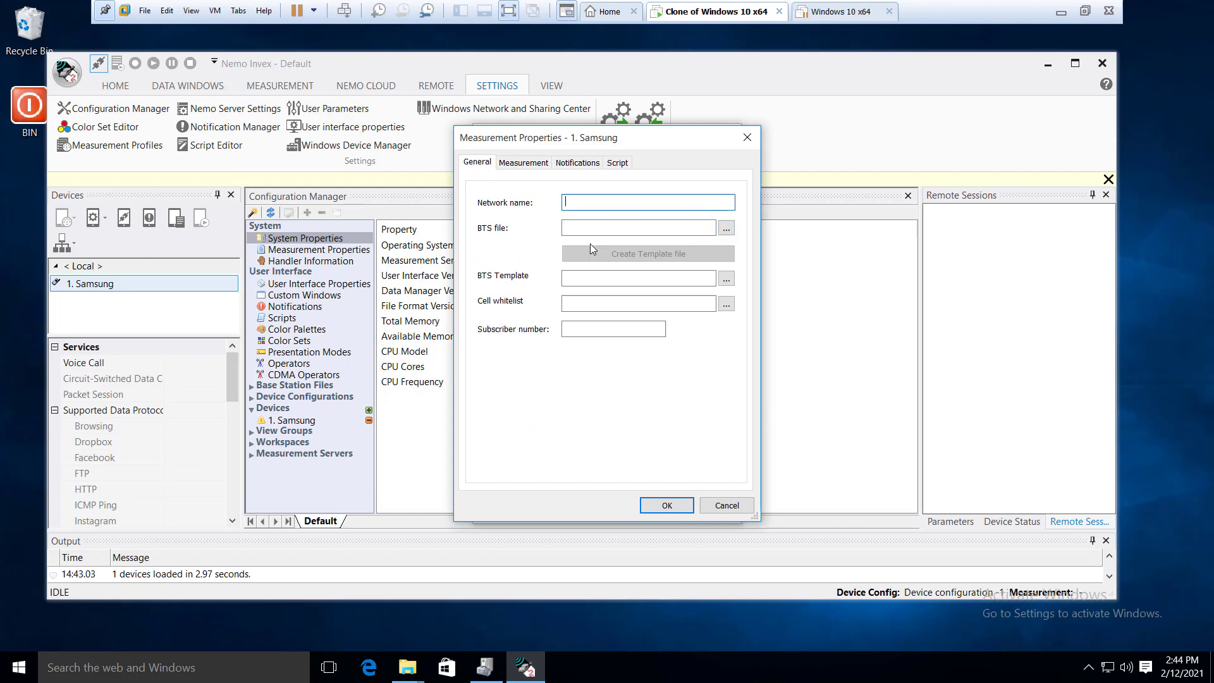
left_click(627, 164)
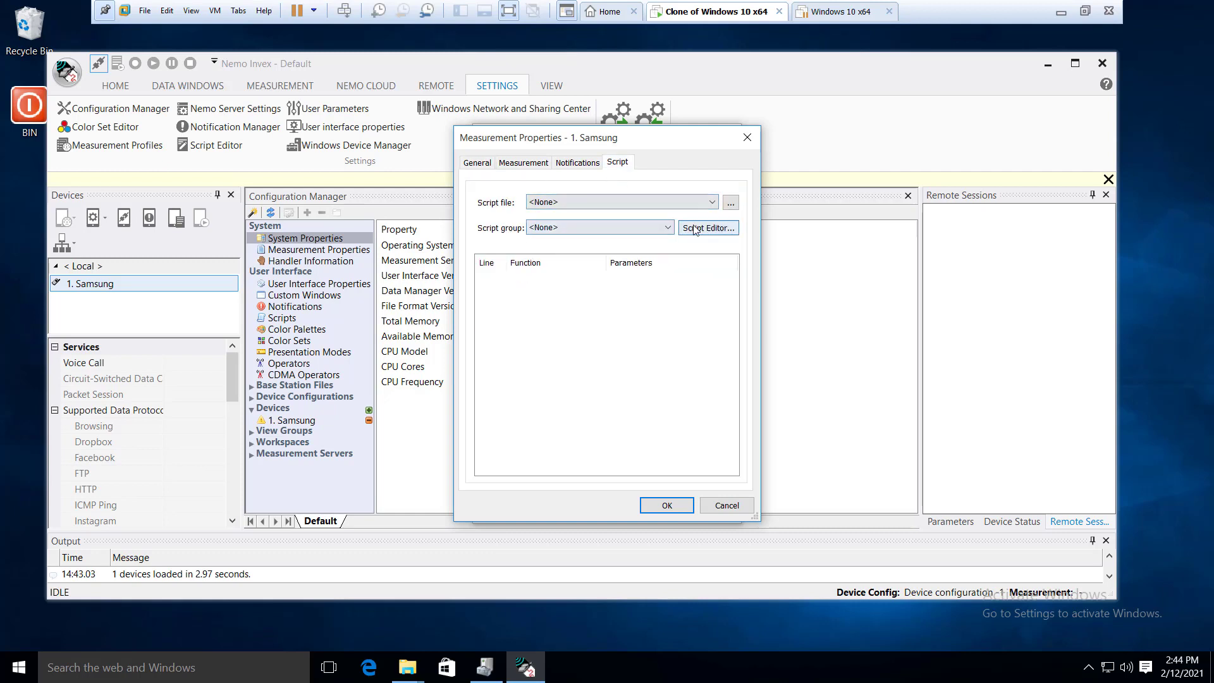
left_click(665, 228)
left_click(623, 202)
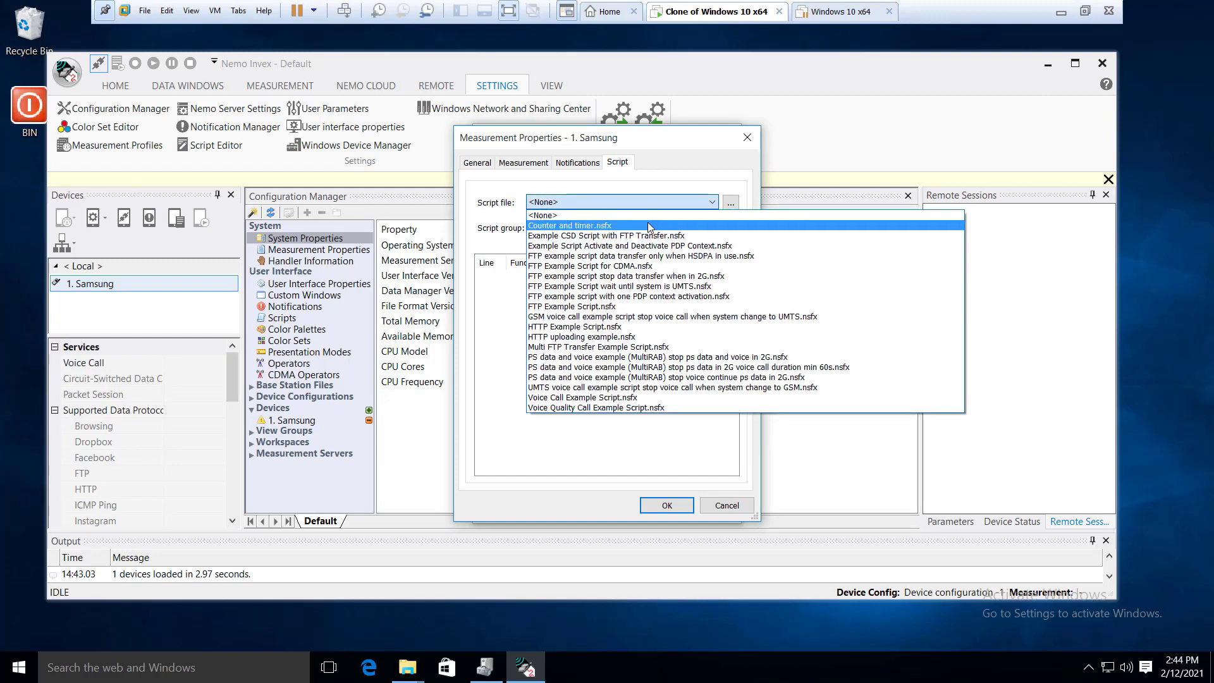
left_click(601, 215)
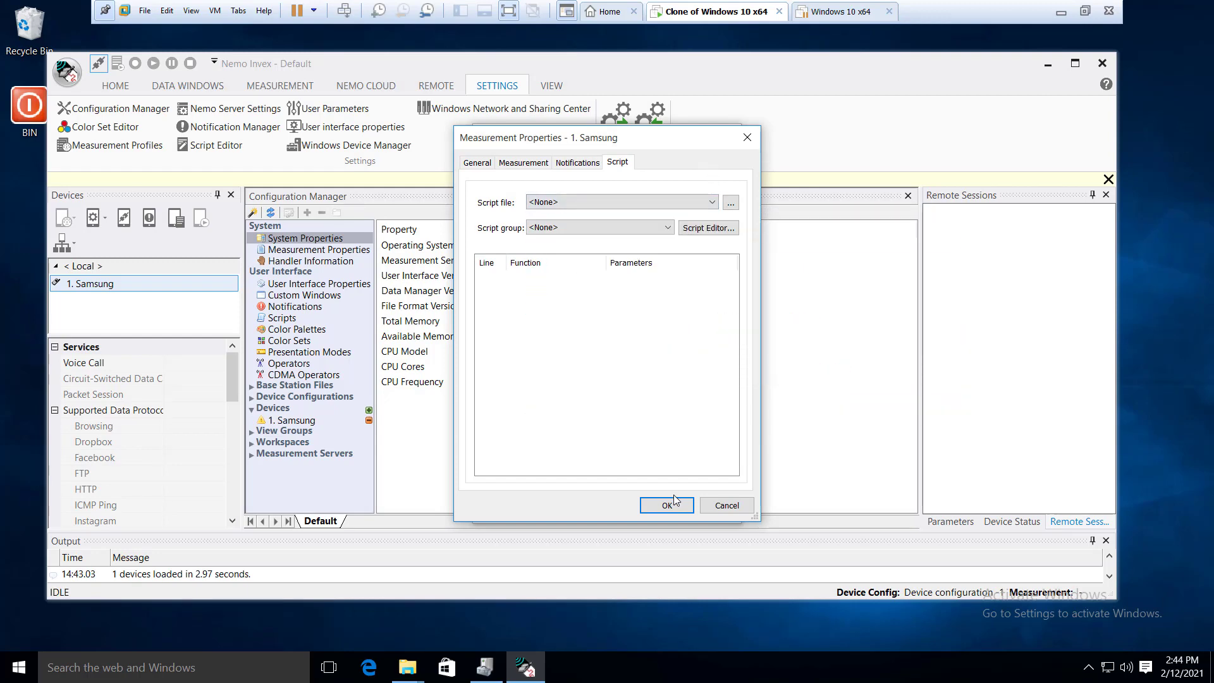
left_click(727, 505)
left_click(569, 160)
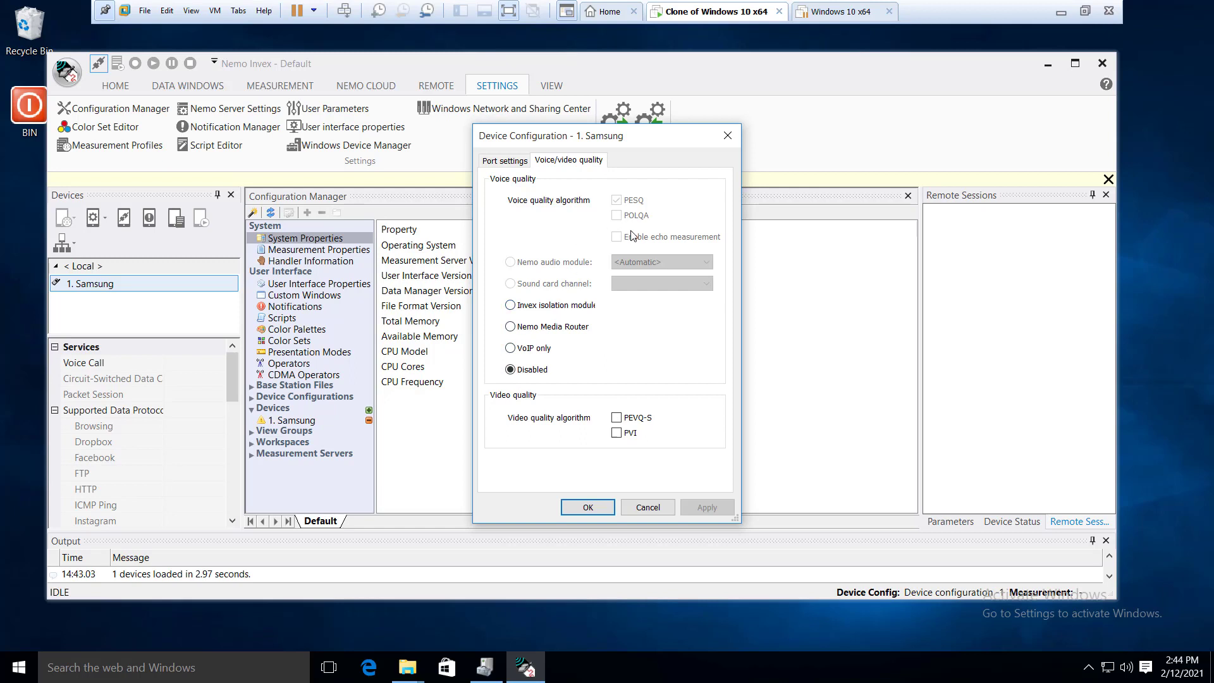
Use Nemo Media Router with PESQ and POLQA for voice quality and confirm with OK.
left_click(511, 327)
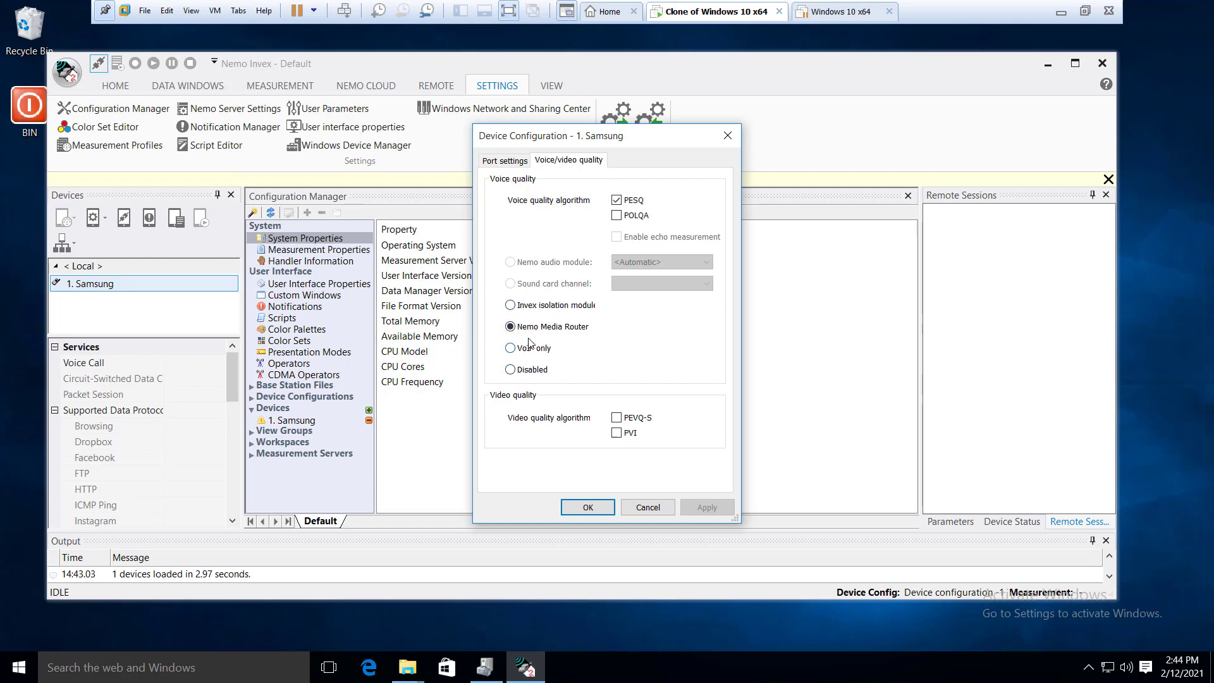
left_click(617, 216)
left_click(588, 508)
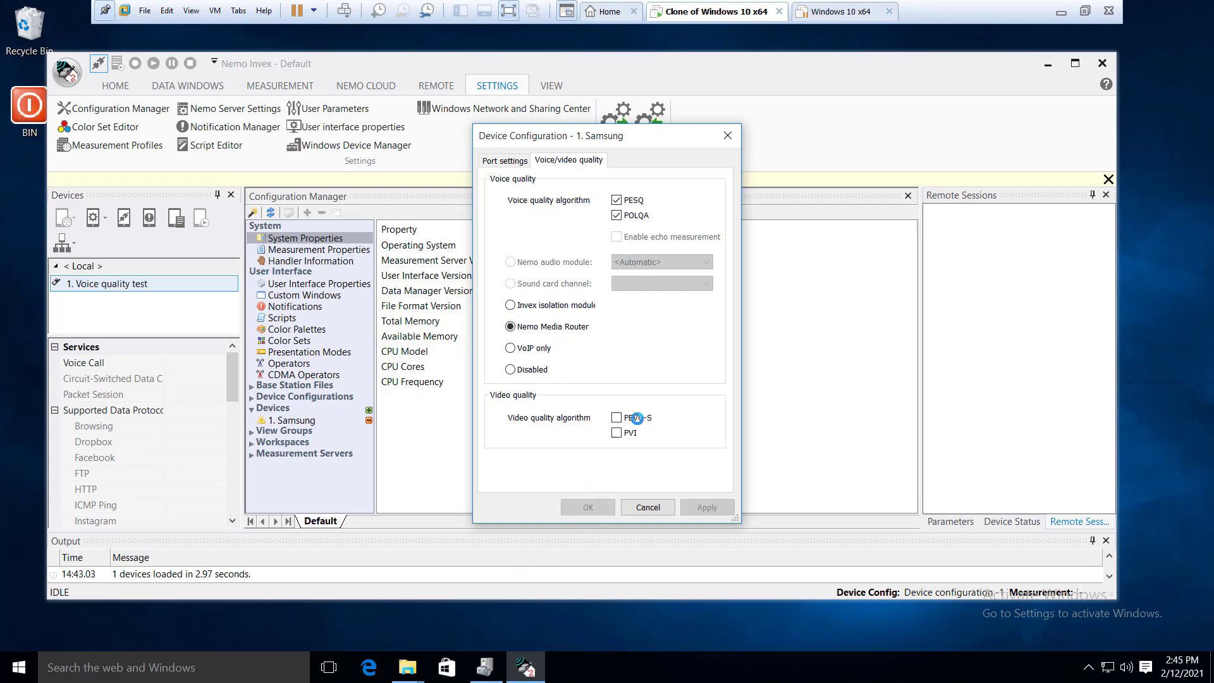
Inspect the saved Samsung device's properties.
left_click(294, 422)
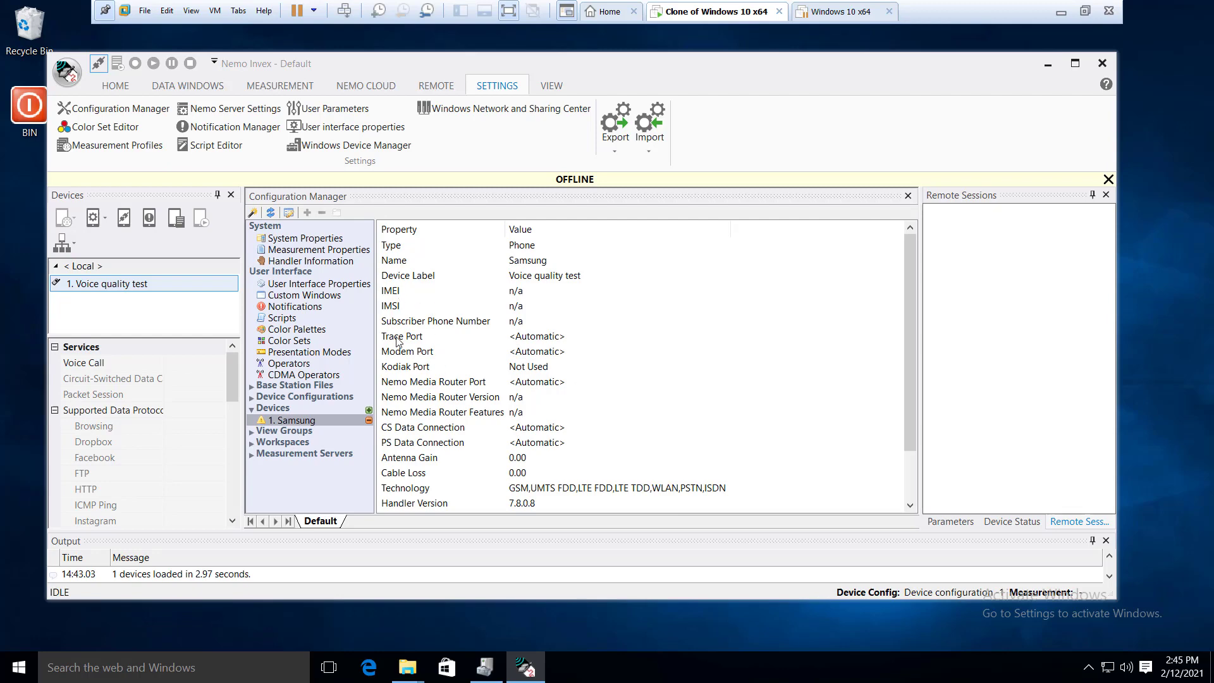
scroll(683, 354, "down", 2)
scroll(684, 355, "up", 2)
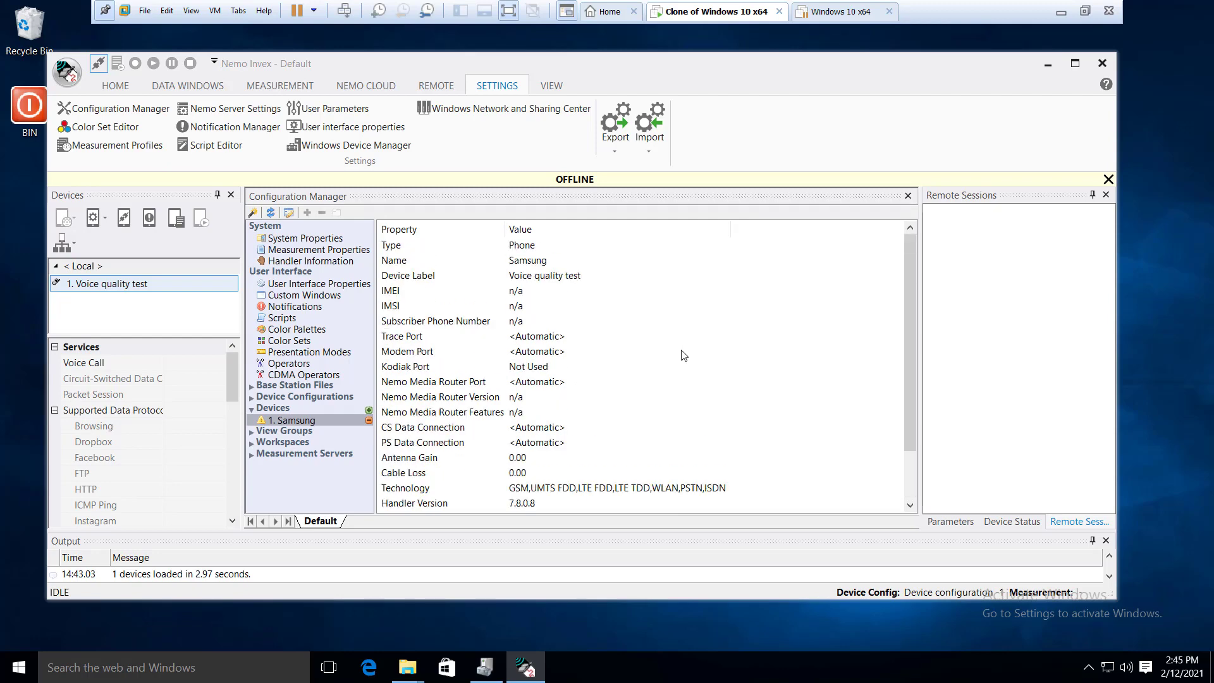
Add a new device using the Qualcomm phone handler.
left_click(368, 410)
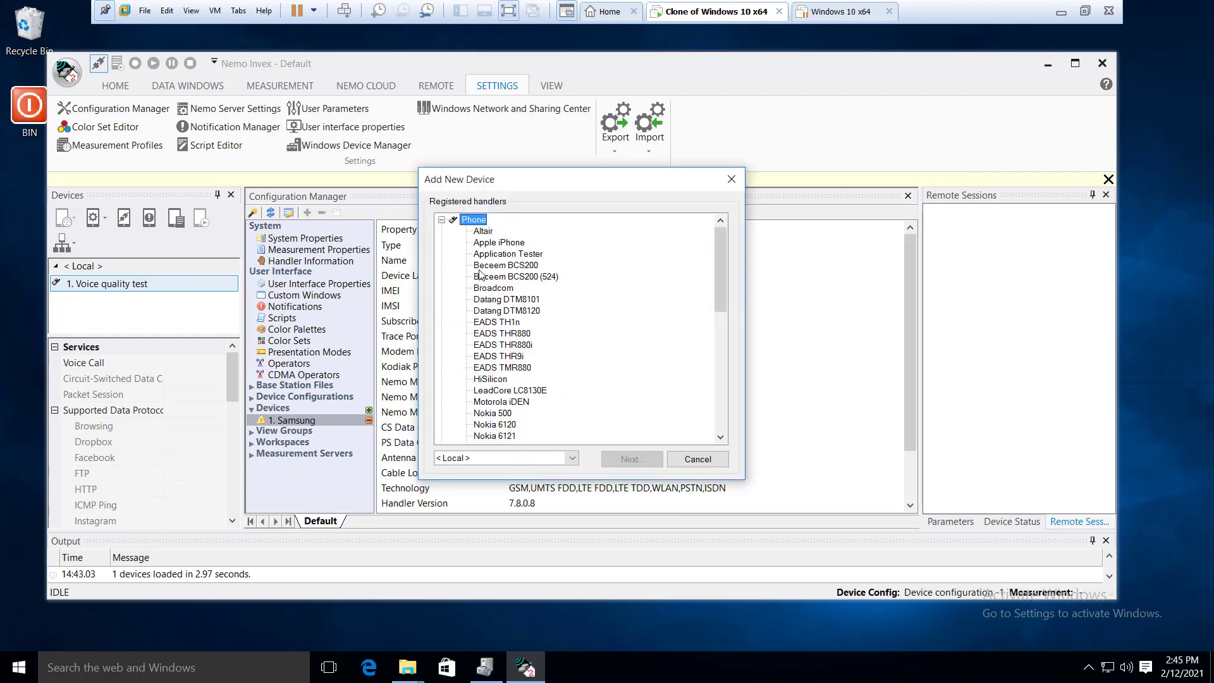
left_click_drag(721, 308, 733, 411)
left_click(496, 402)
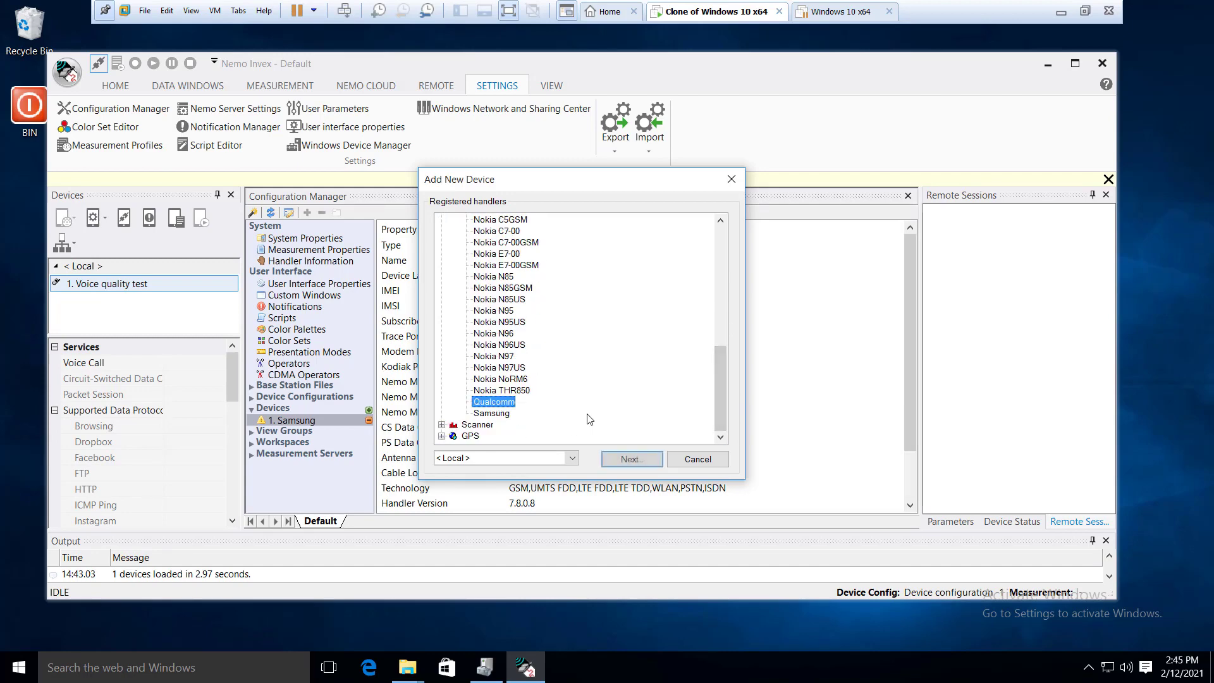
left_click(633, 460)
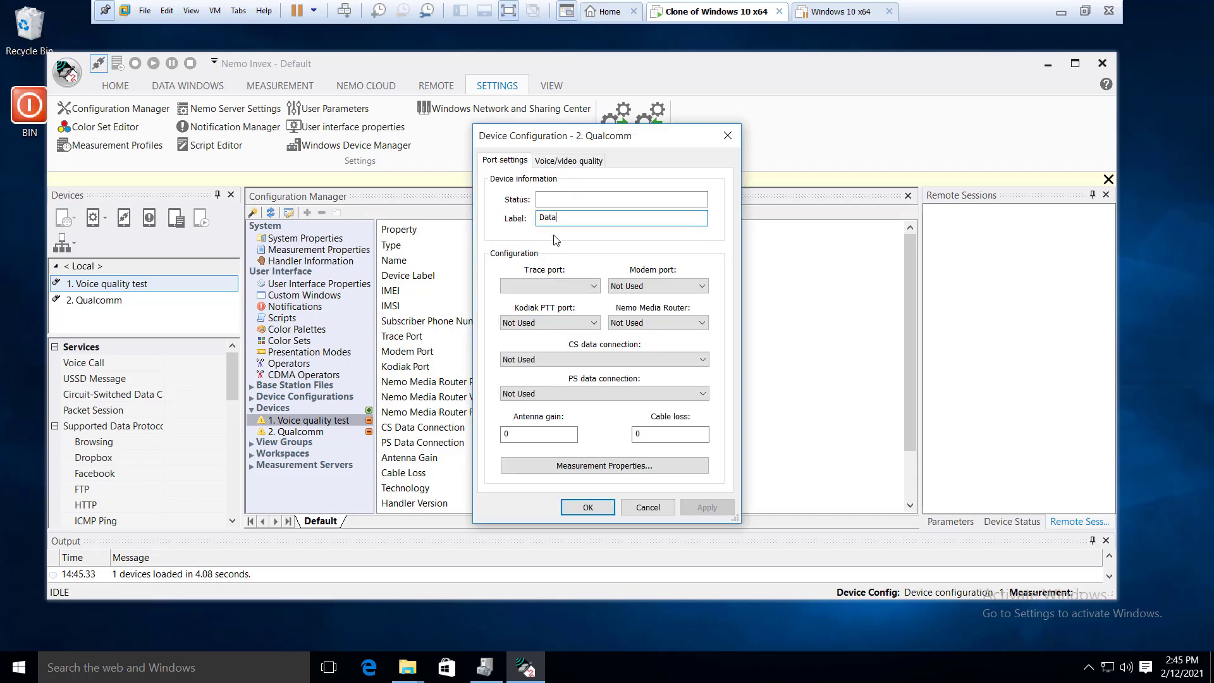
Label the Qualcomm device 'FTP Test', leaving modem and trace ports unchanged.
type("te")
key("BackSpace")
key("BackSpace")
key("BackSpace")
key("BackSpace")
key("BackSpace")
key("BackSpace")
key("BackSpace")
type("FTP Test")
left_click(676, 290)
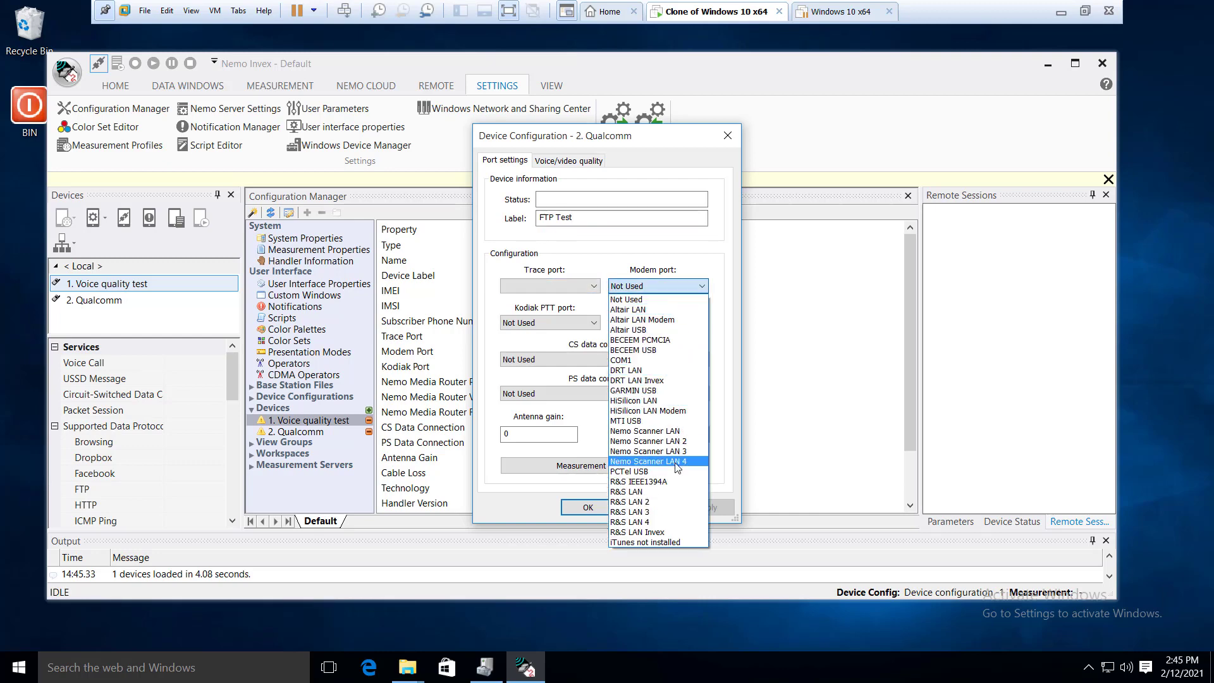
left_click(695, 270)
left_click(587, 288)
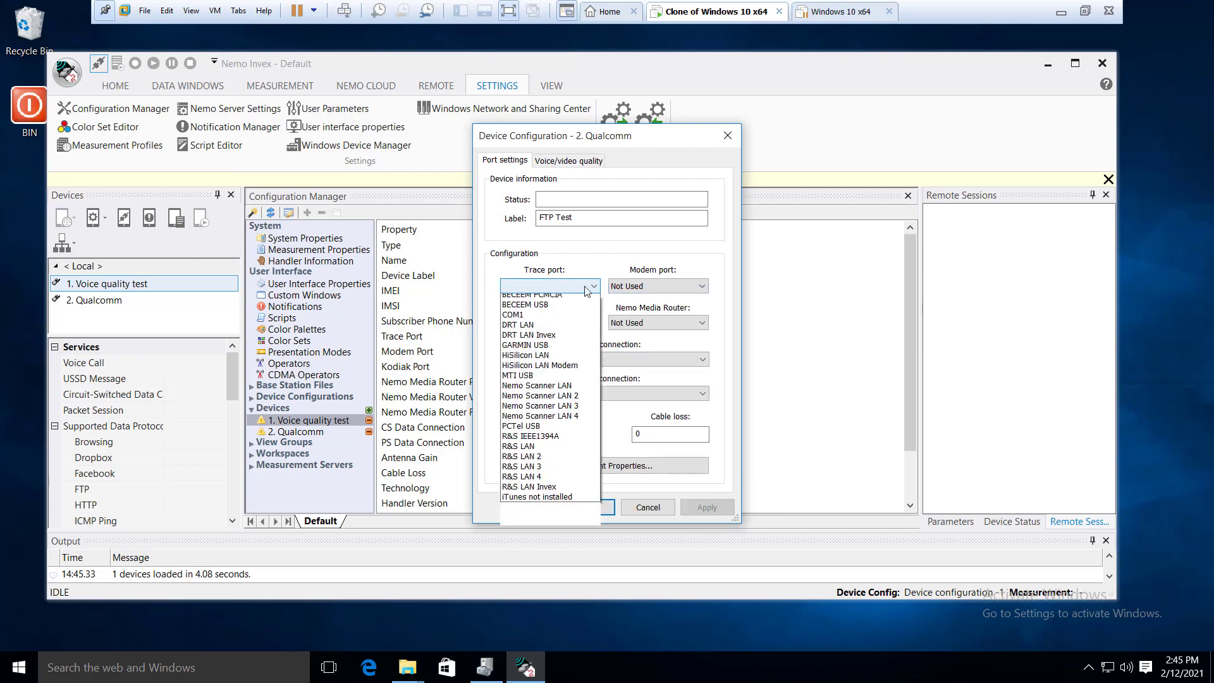
left_click(692, 269)
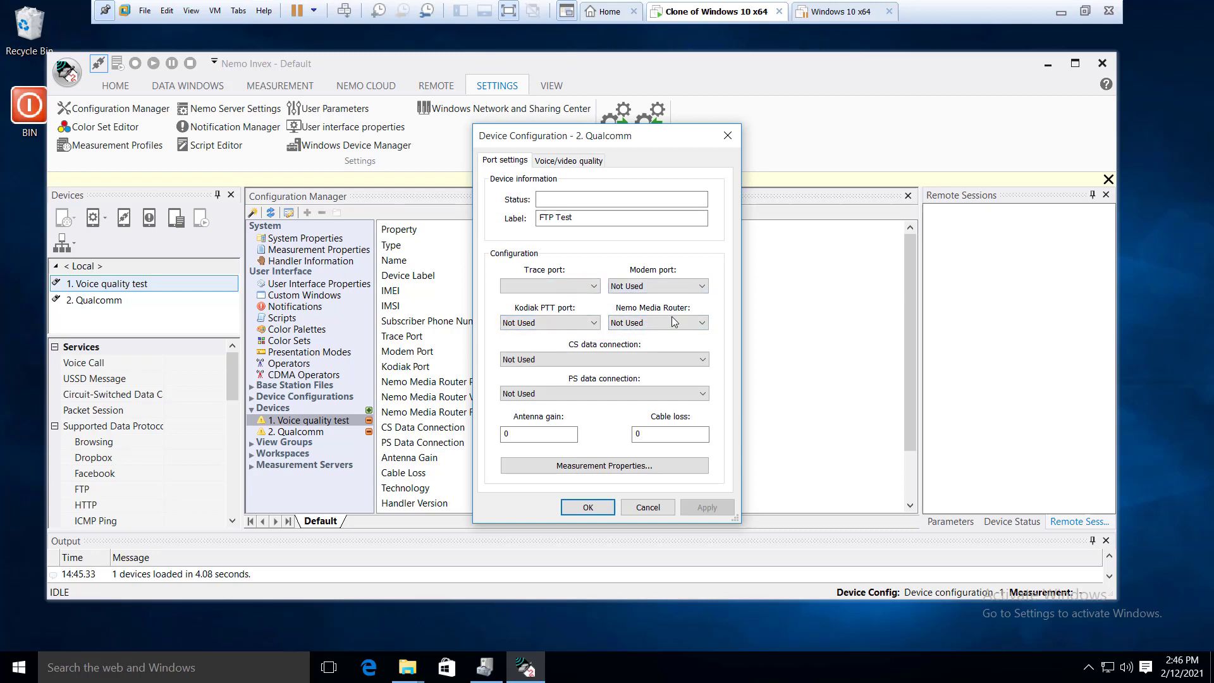
Set the PS data connection to Automatic and glance at the voice/video quality settings.
left_click(570, 397)
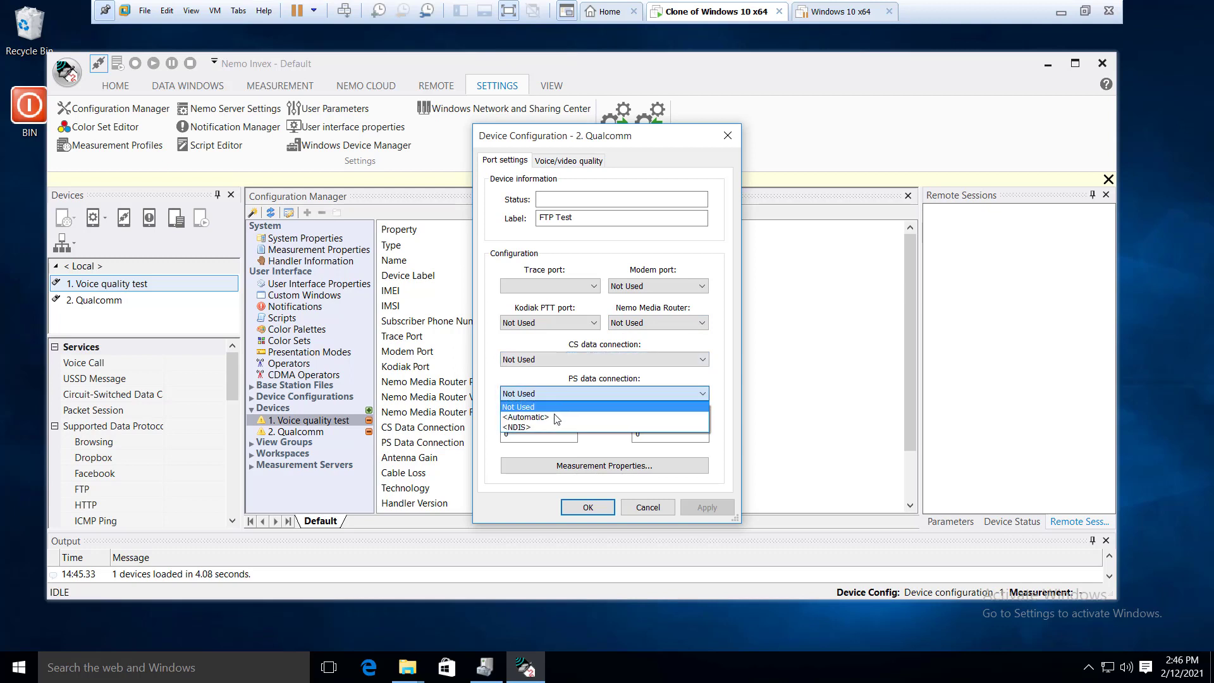
left_click(556, 416)
left_click(566, 398)
left_click(557, 415)
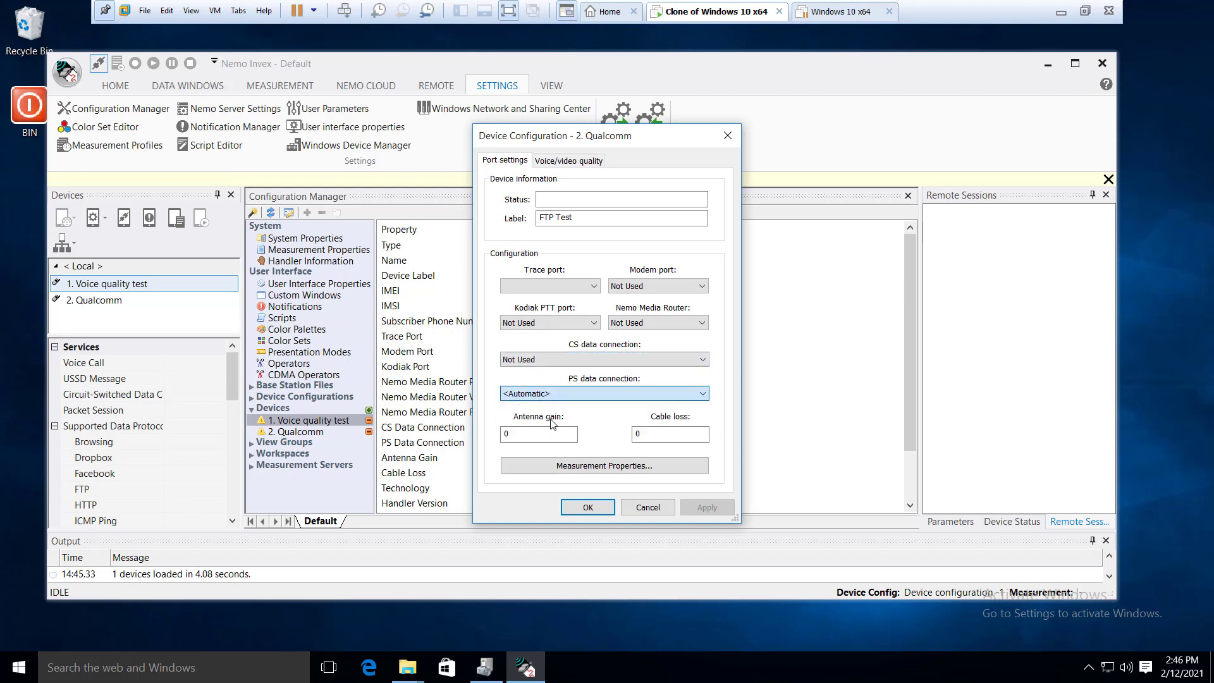
left_click(565, 160)
left_click(505, 161)
Review the measurement properties unchanged, then save the FTP Test device and view its properties.
left_click(556, 468)
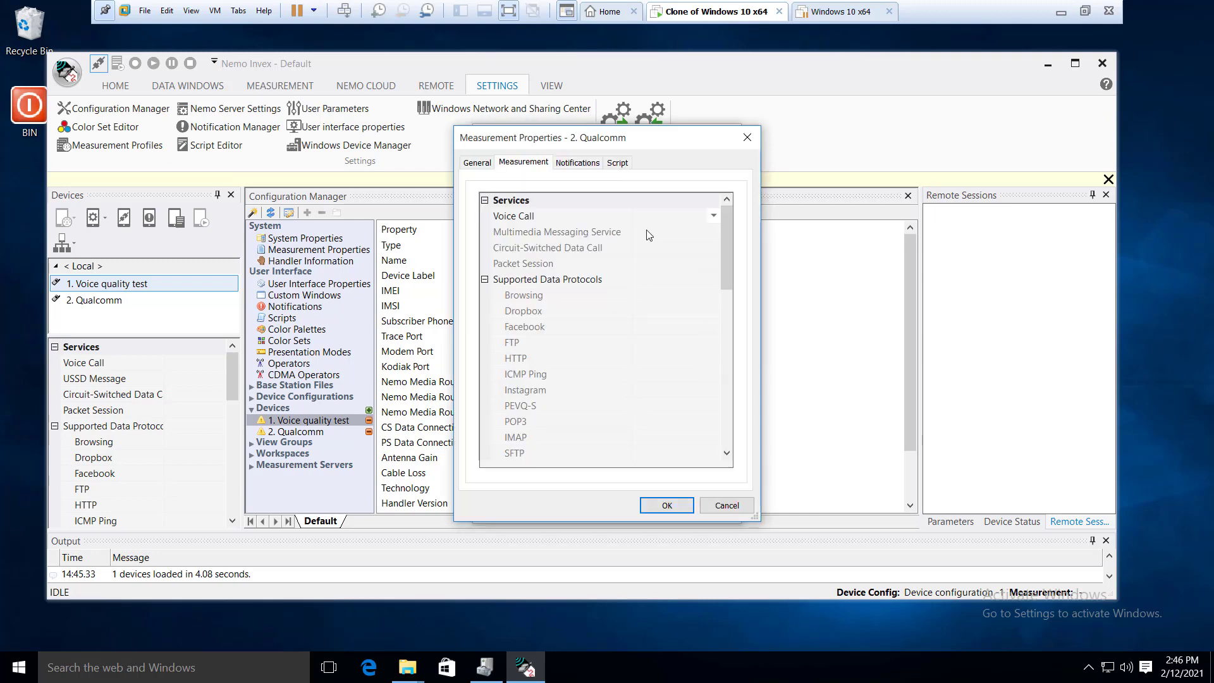
left_click(578, 165)
left_click(618, 163)
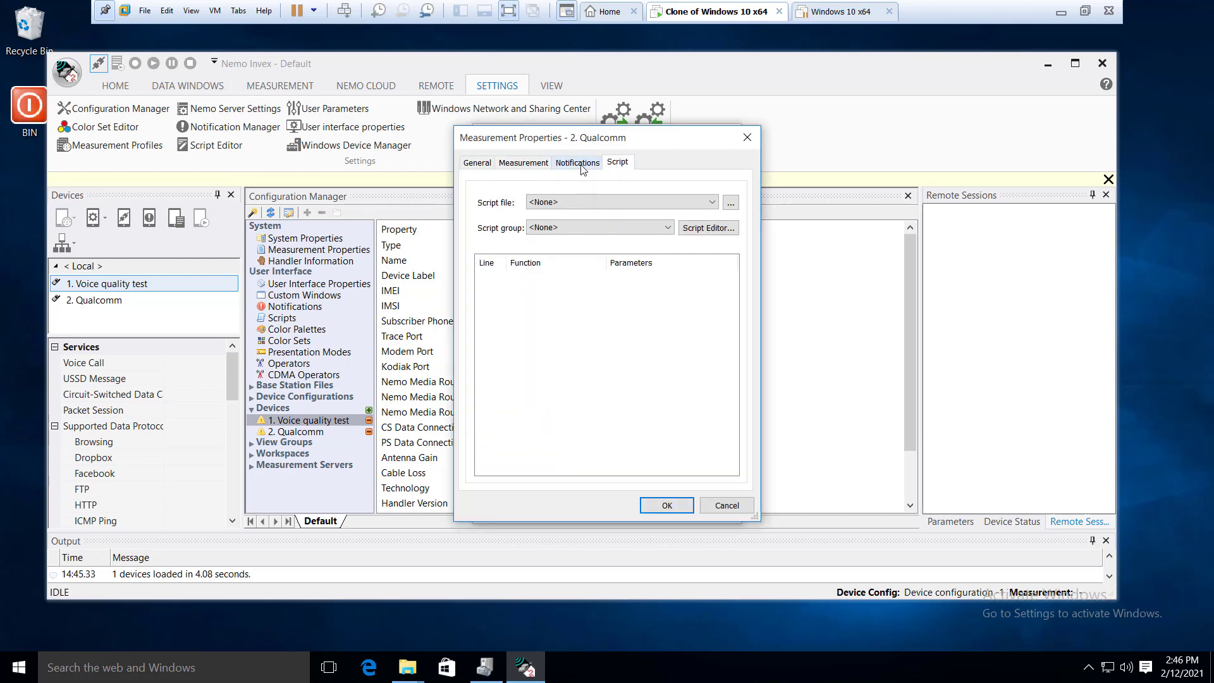
left_click(477, 163)
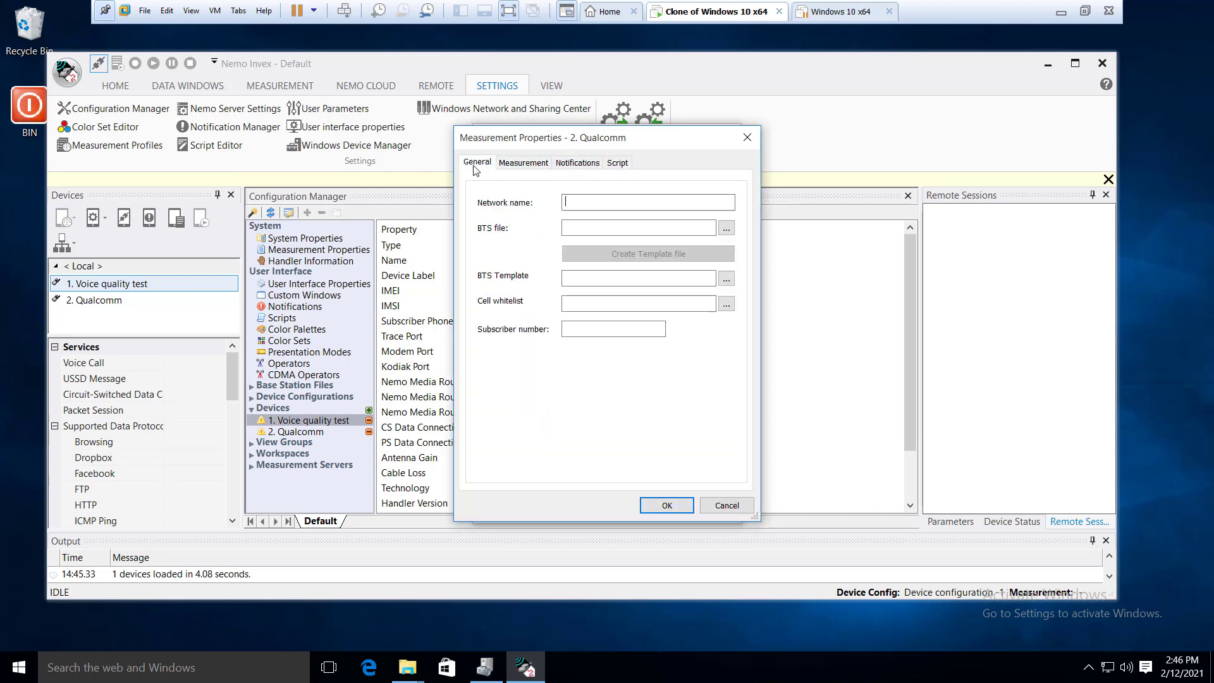
left_click(667, 505)
left_click(587, 508)
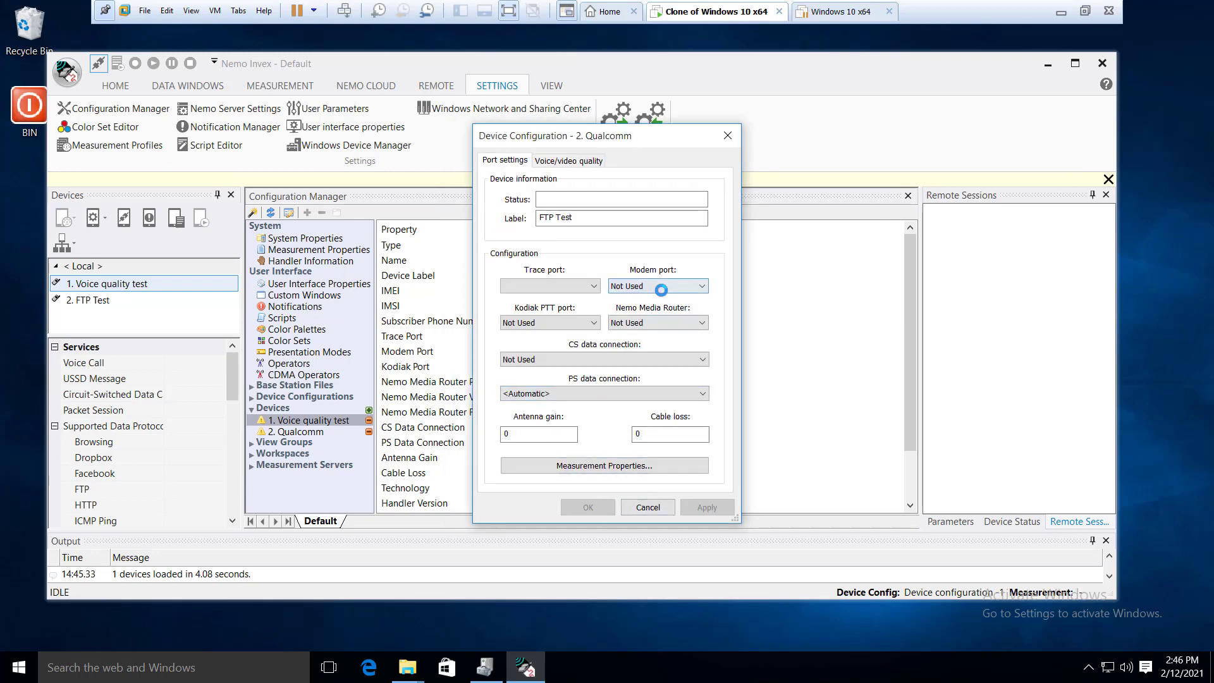
left_click(292, 432)
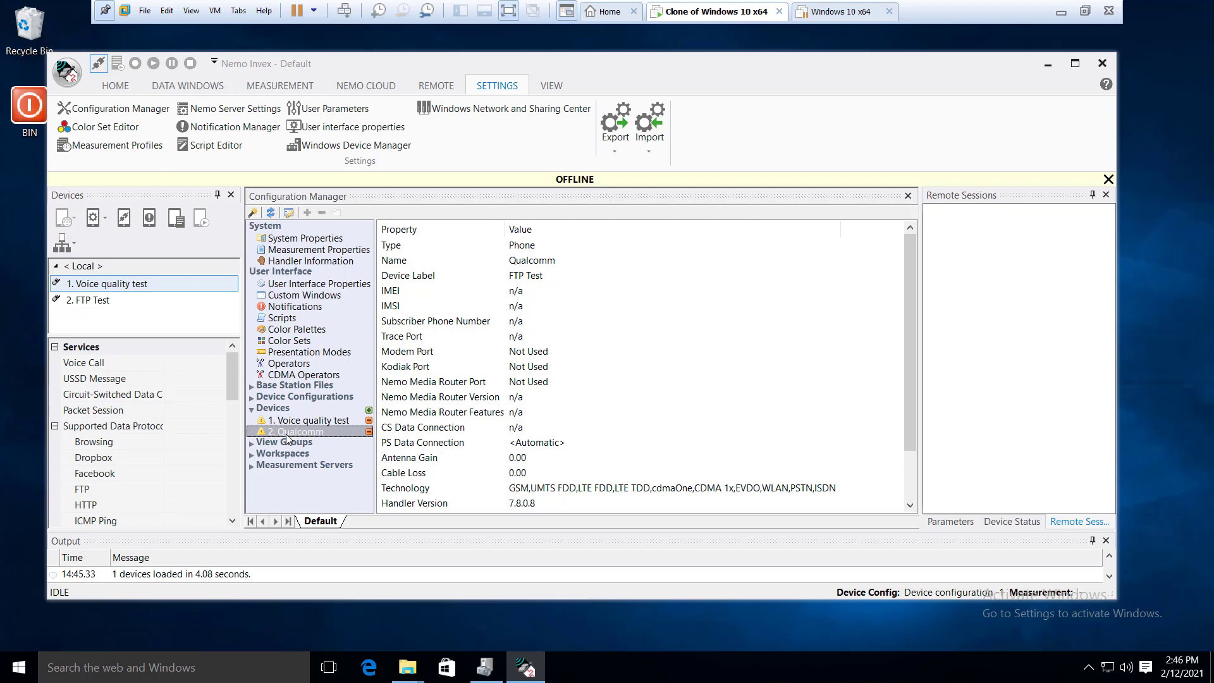
Add a Garmin GPS 18x USB receiver as device 3 labelled 'GPS' and save it.
left_click(369, 411)
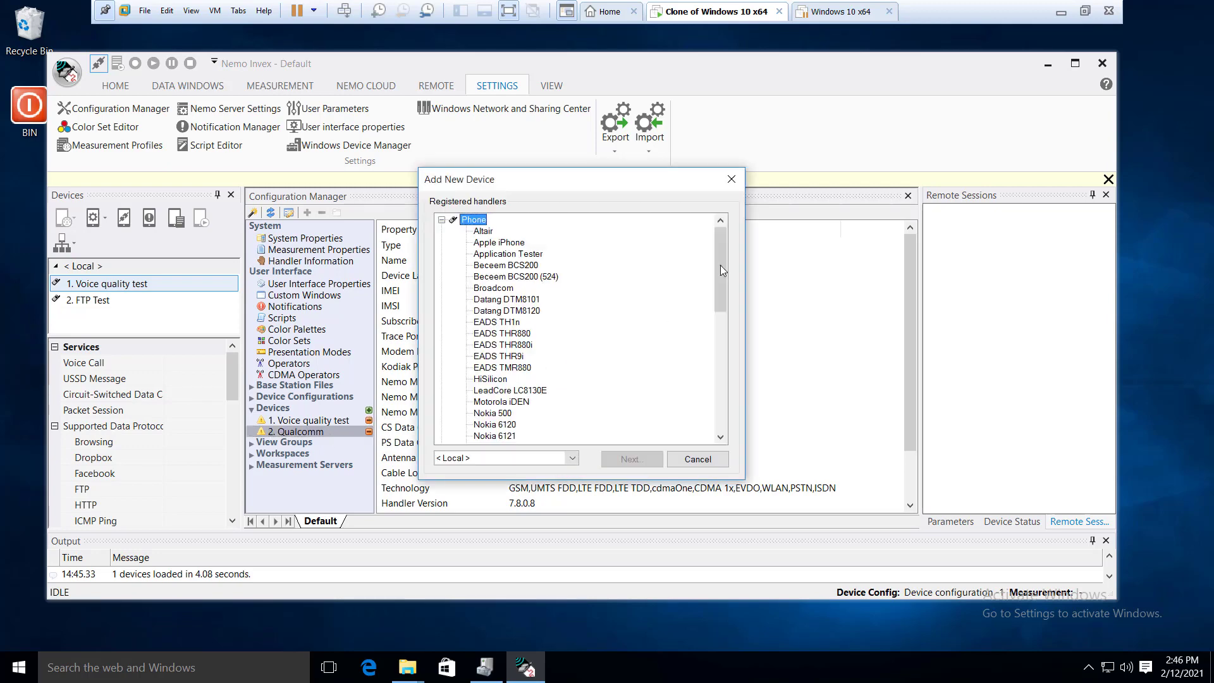
left_click_drag(723, 270, 723, 406)
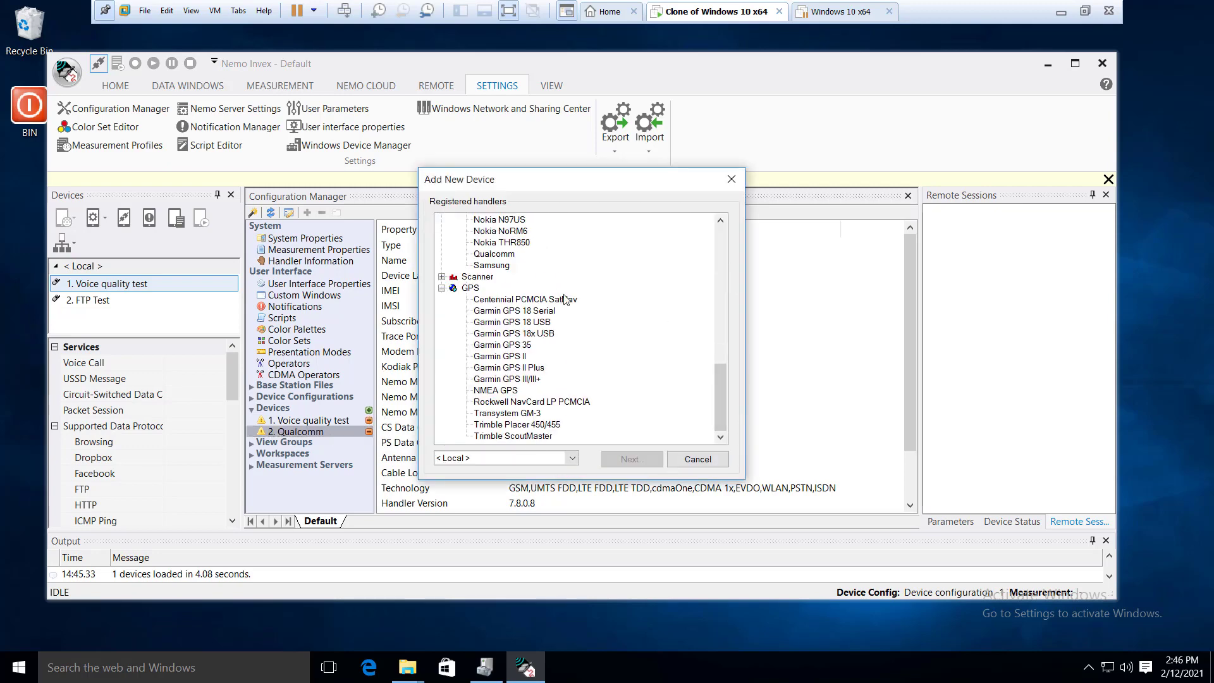
left_click(515, 333)
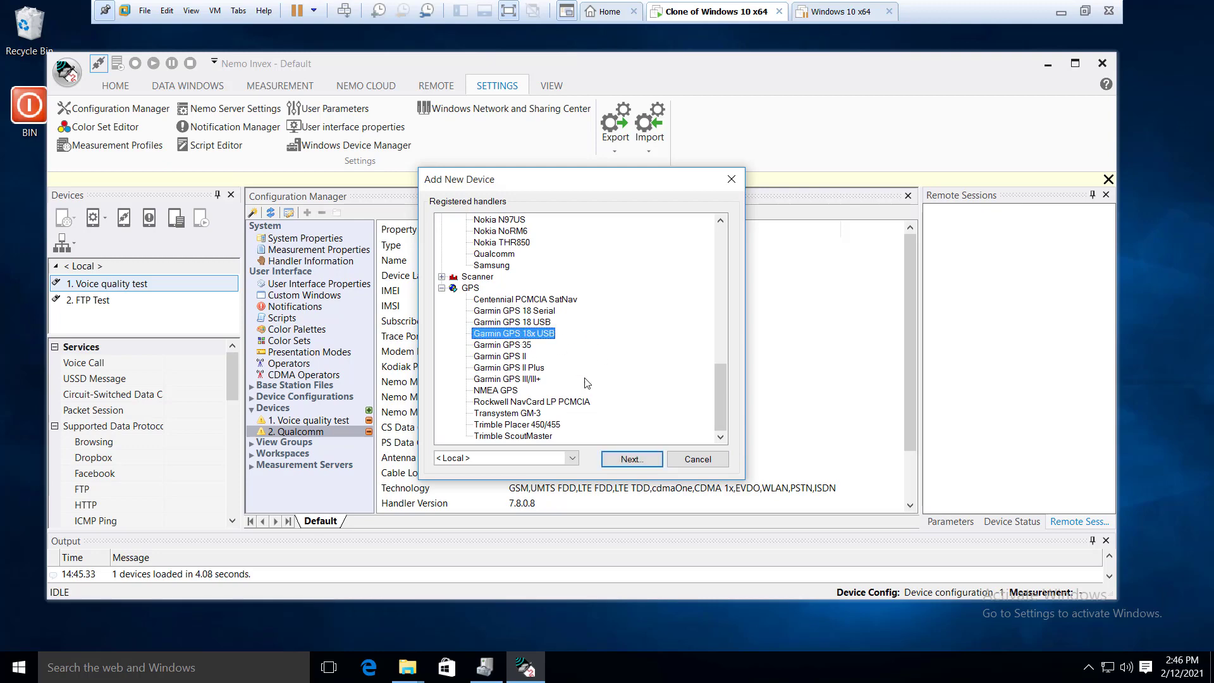
left_click(638, 461)
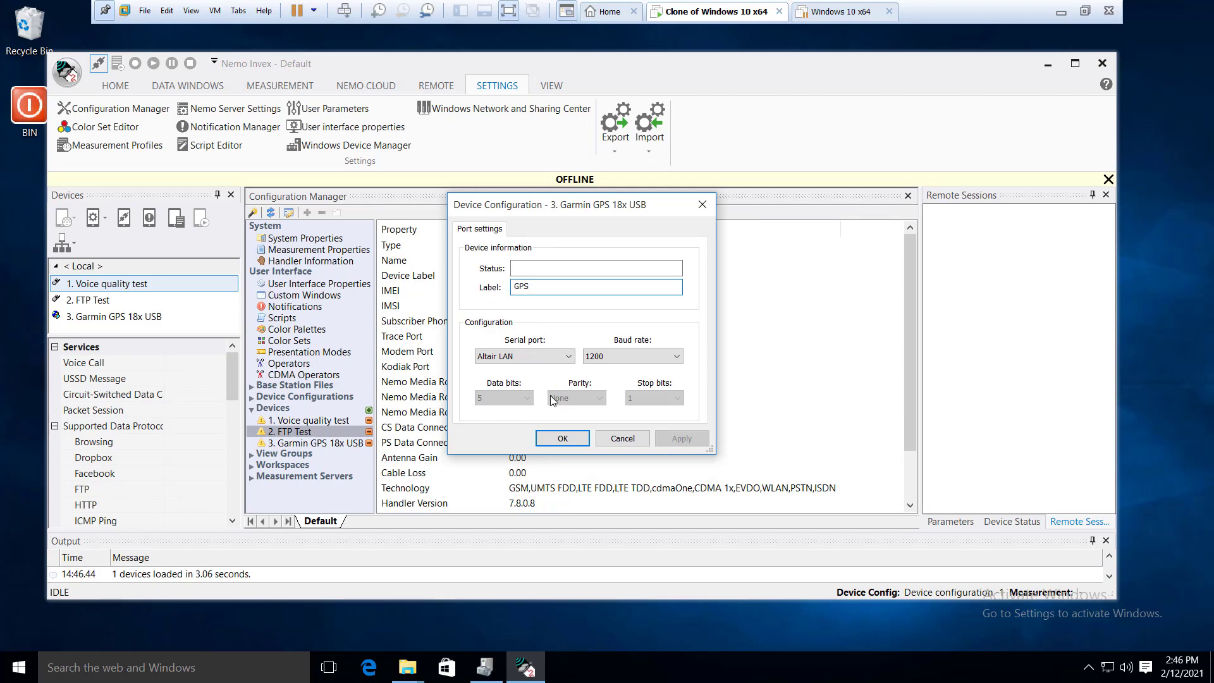
left_click(562, 439)
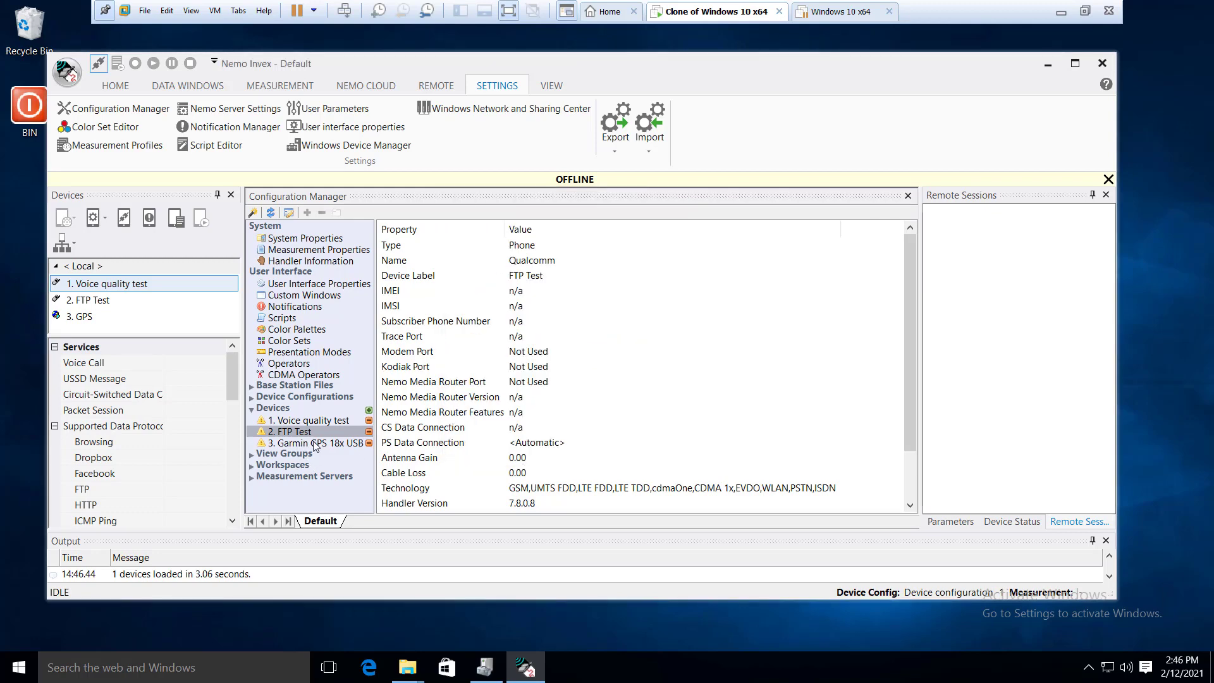
Add a Nemo FSR1 scanner from the Scanner handlers and start editing its label.
left_click(368, 411)
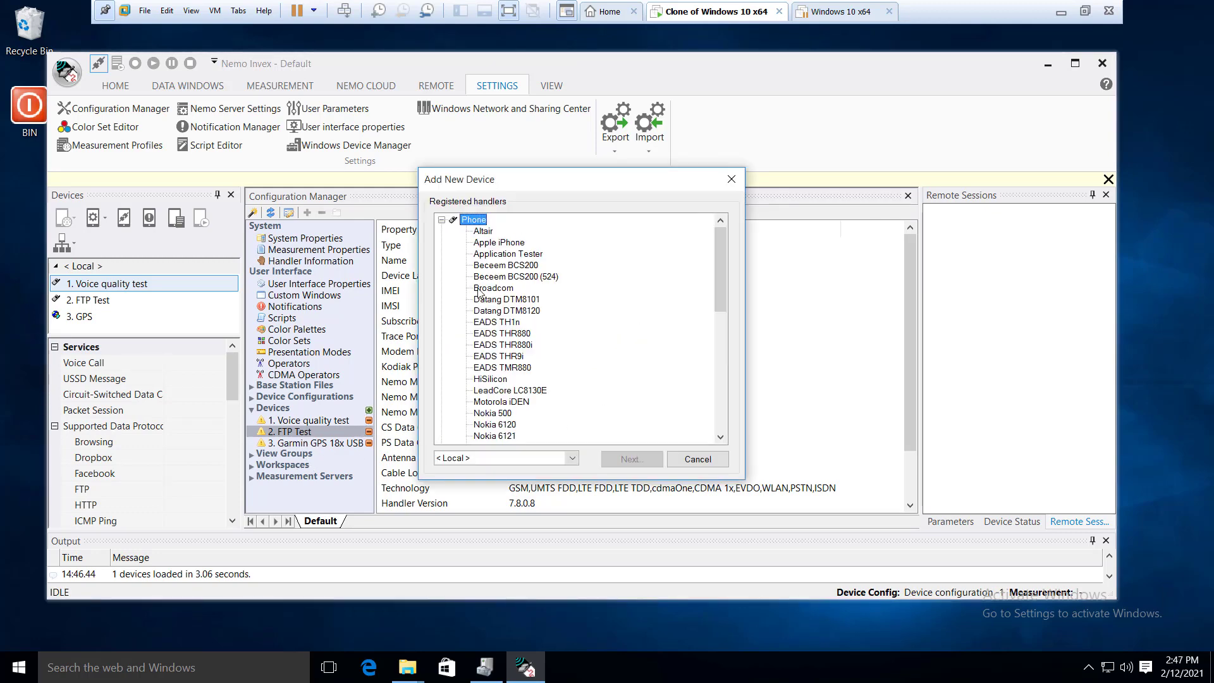
left_click(441, 220)
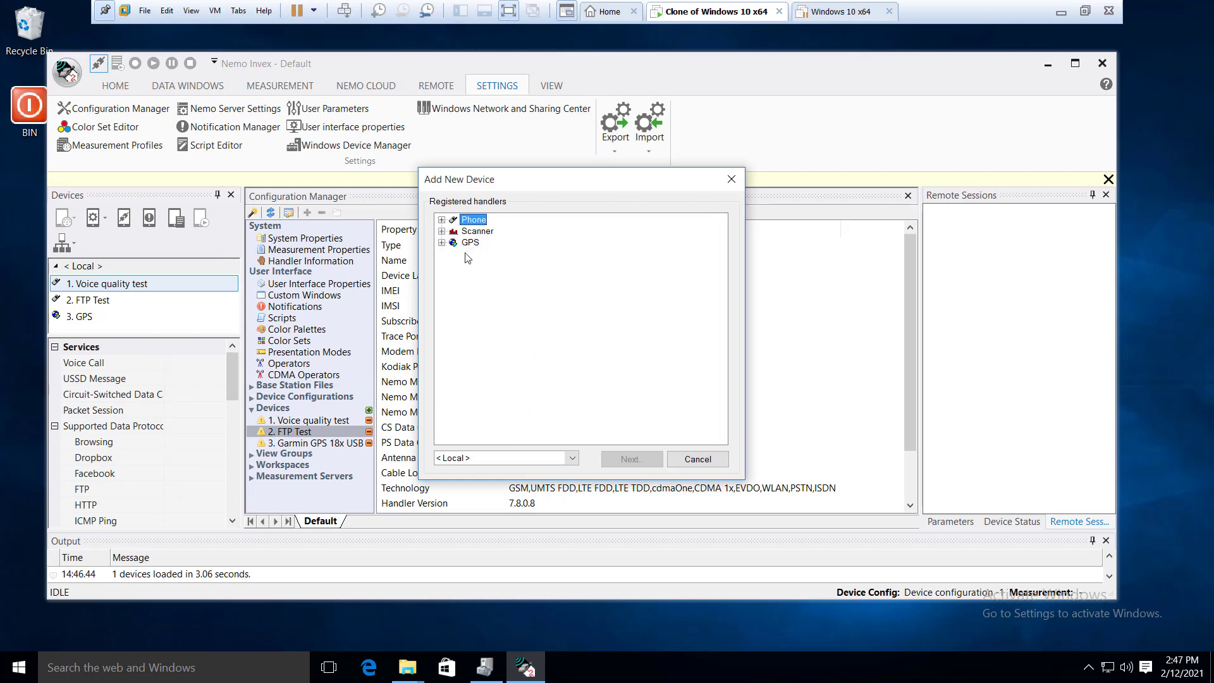
left_click(688, 458)
left_click(368, 411)
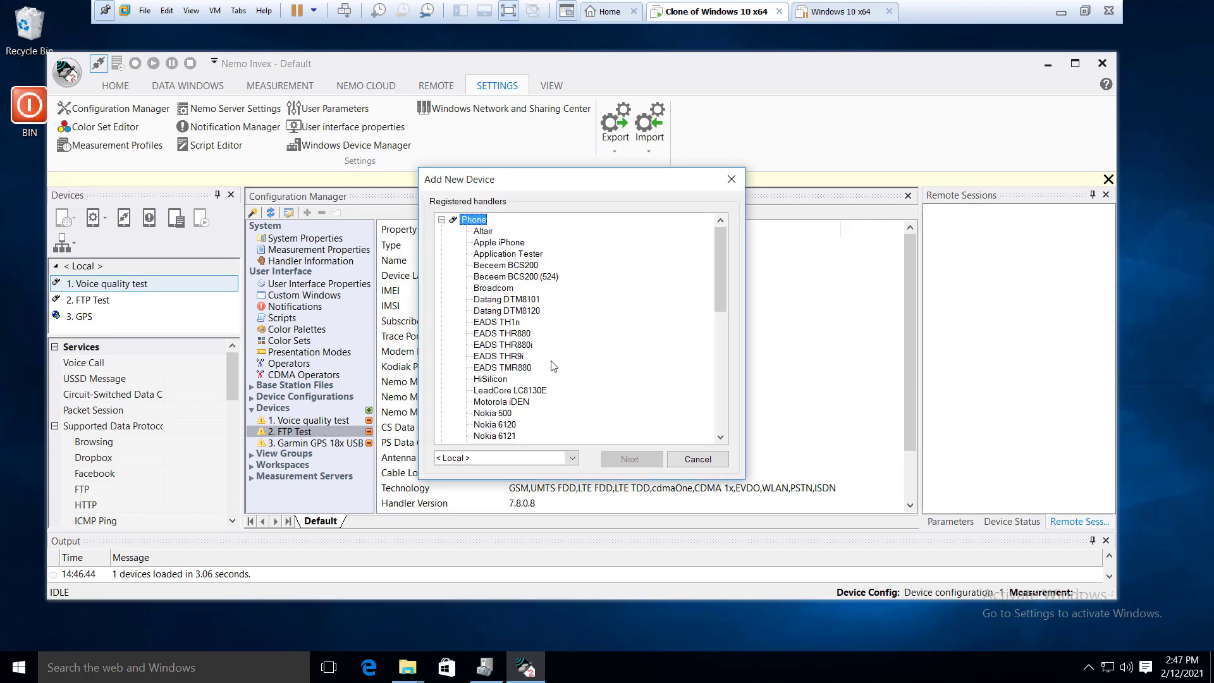
left_click_drag(722, 302, 721, 420)
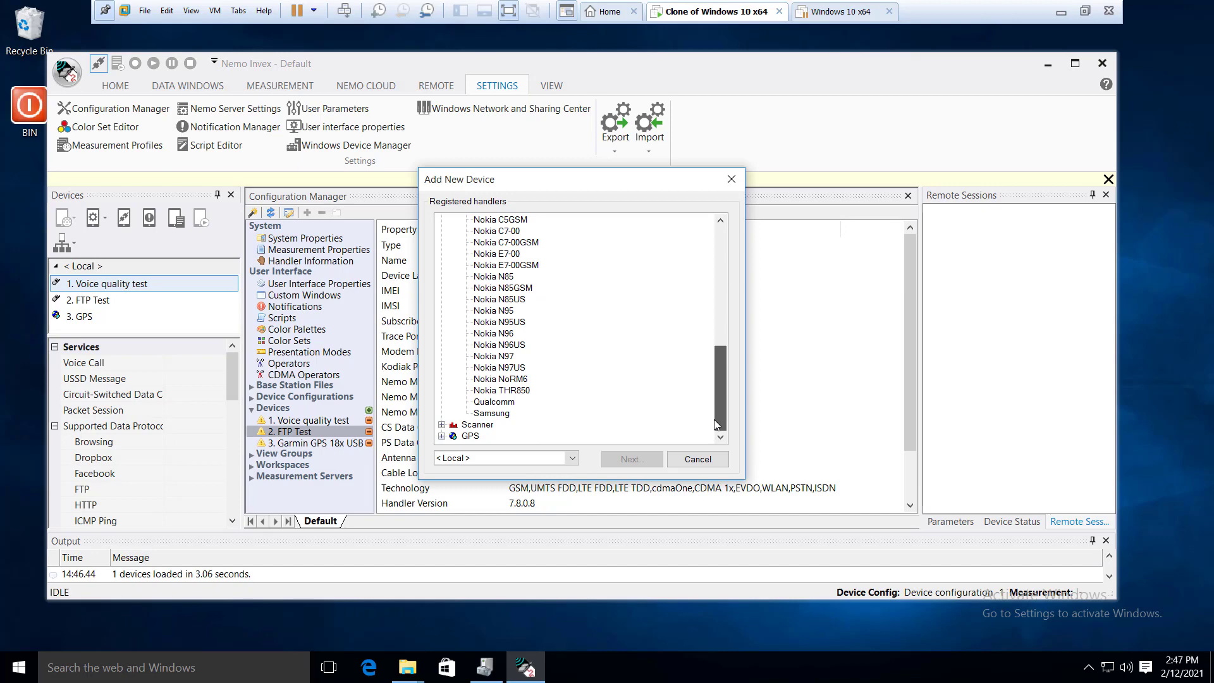
left_click(440, 425)
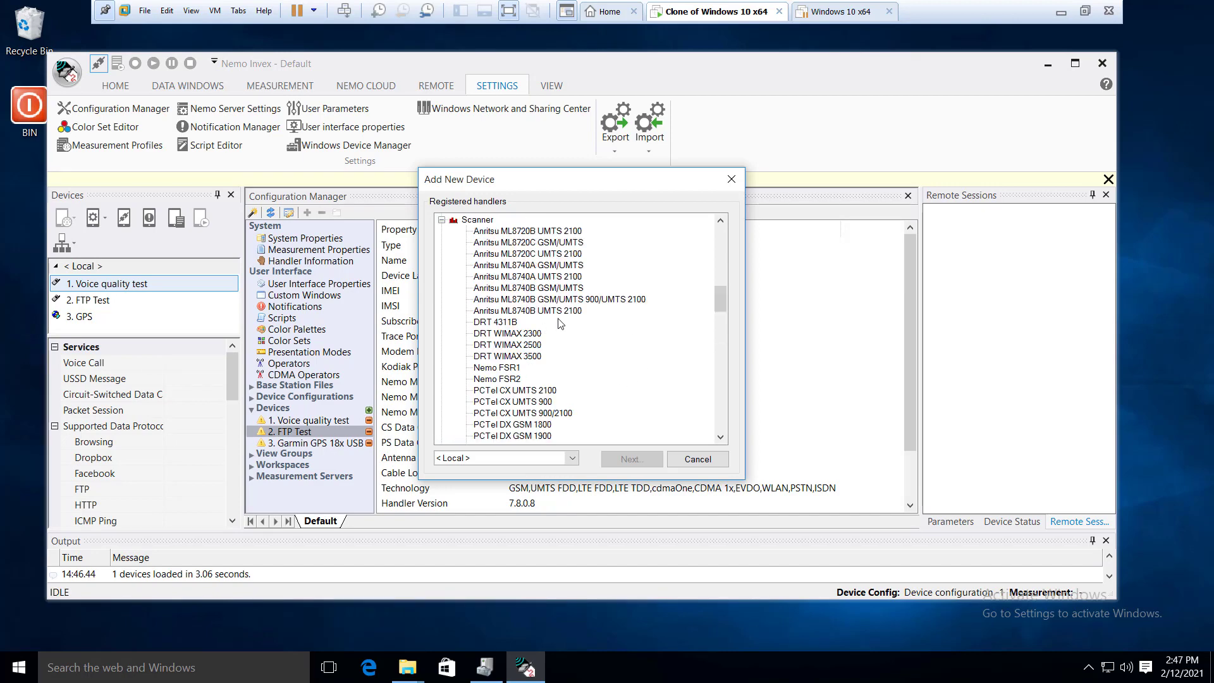
left_click(497, 367)
left_click(632, 459)
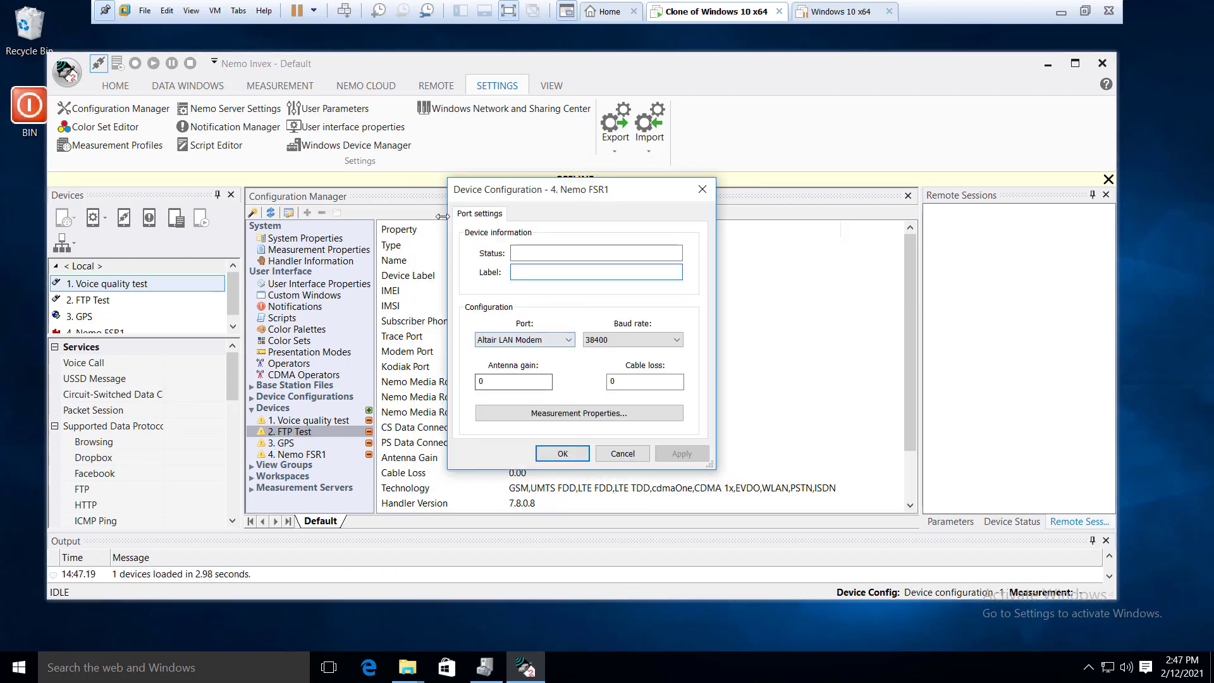
left_click(526, 277)
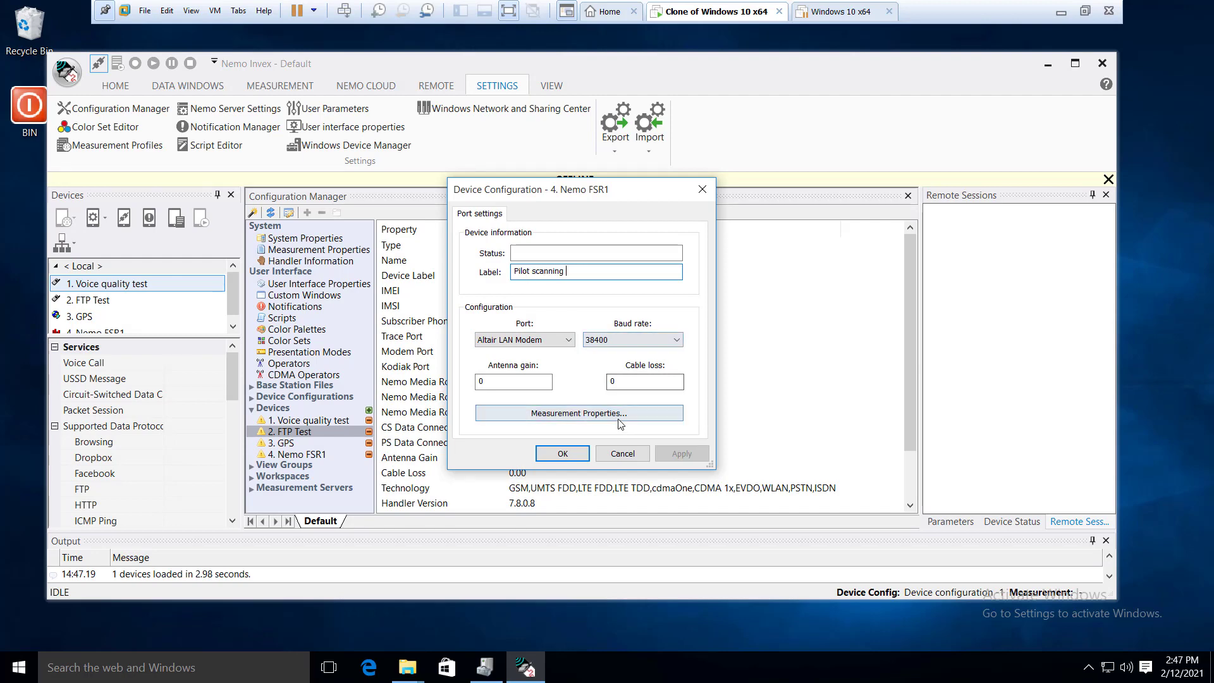
Enable spectrum scanning in the Nemo FSR1 scanner's measurement properties.
left_click(579, 413)
left_click(493, 169)
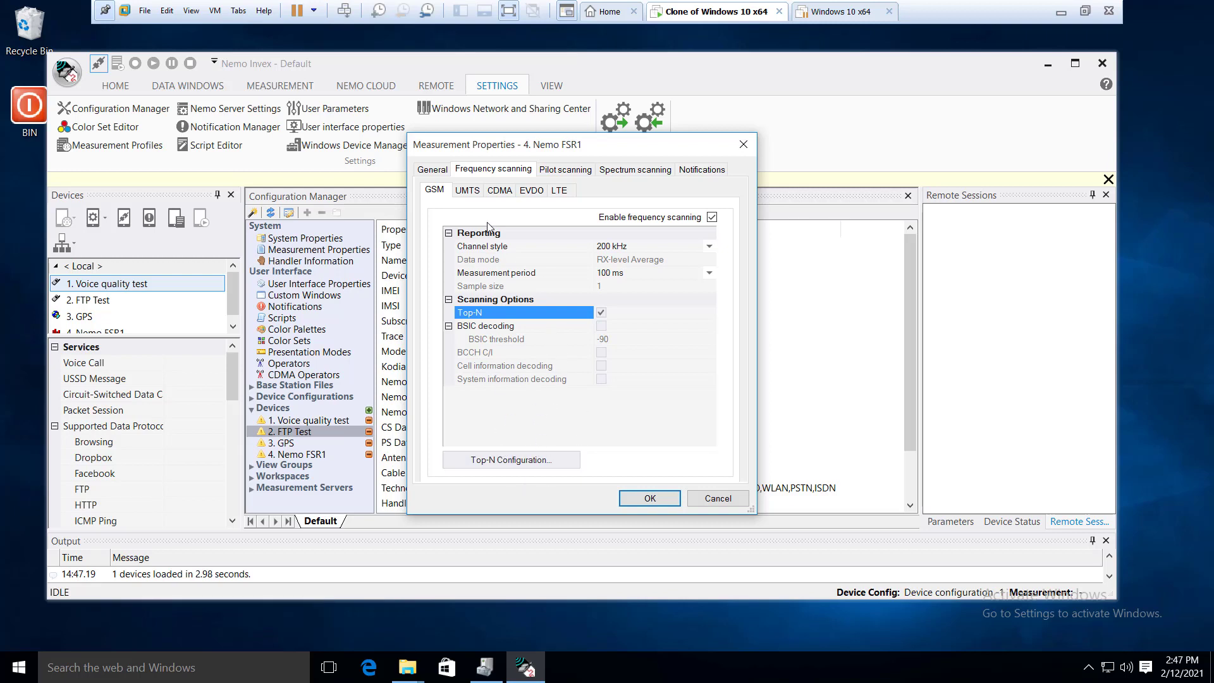
left_click(471, 191)
left_click(572, 171)
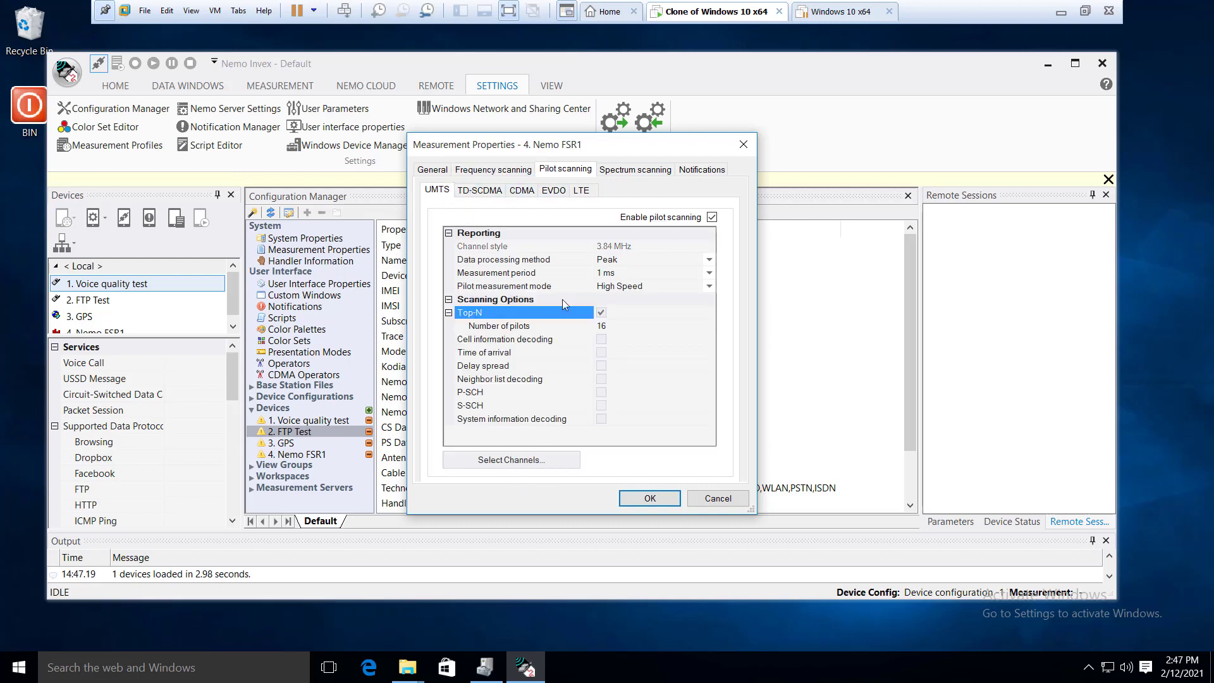
left_click(637, 172)
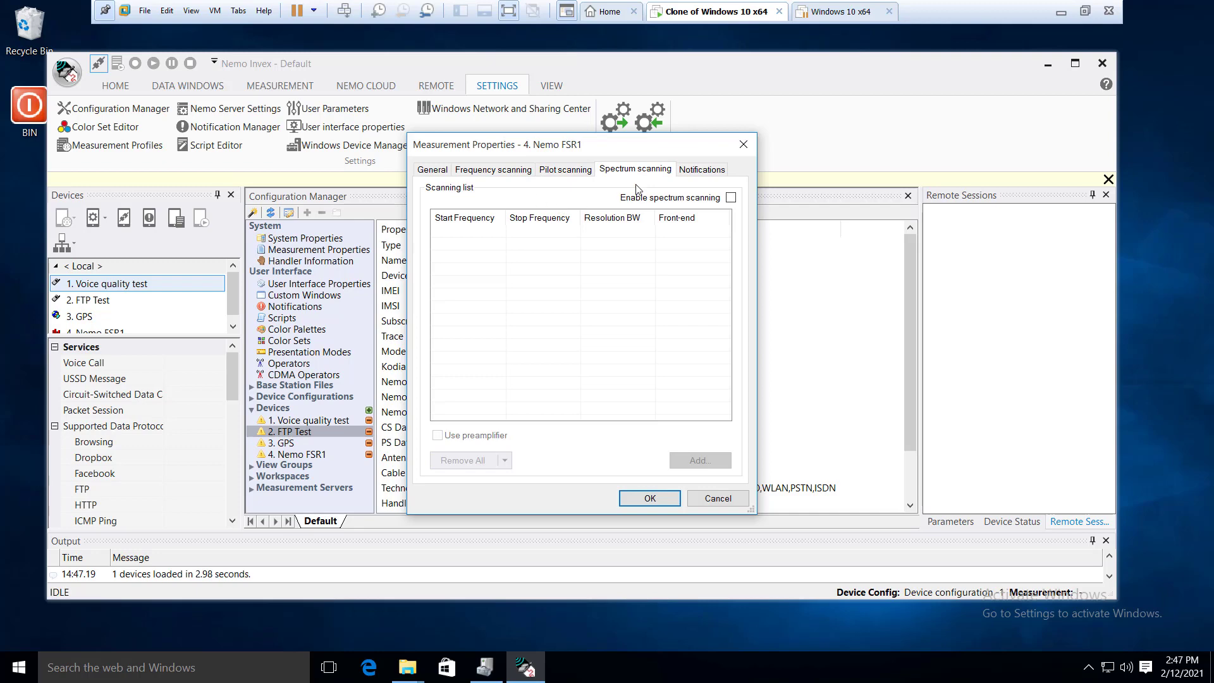
left_click(730, 197)
Apply the Pilot scanning device's settings without adding any spectrum scan range, accepting the no-channels warning.
left_click(700, 460)
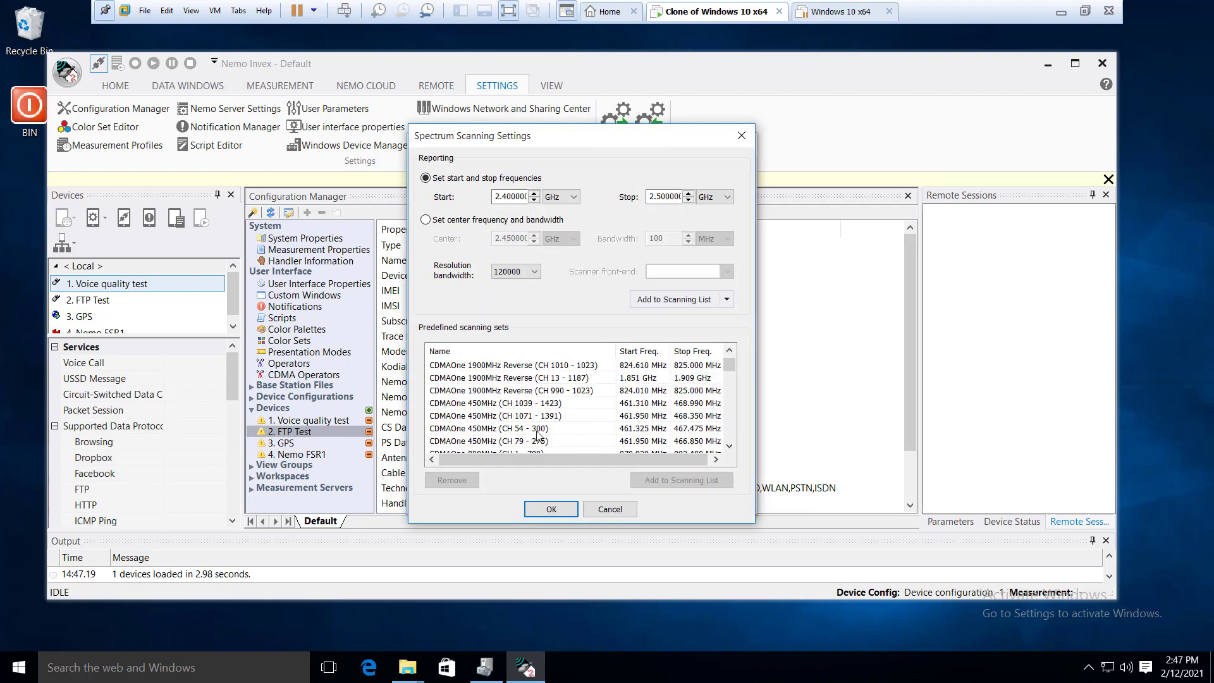
scroll(538, 436, "down", 15)
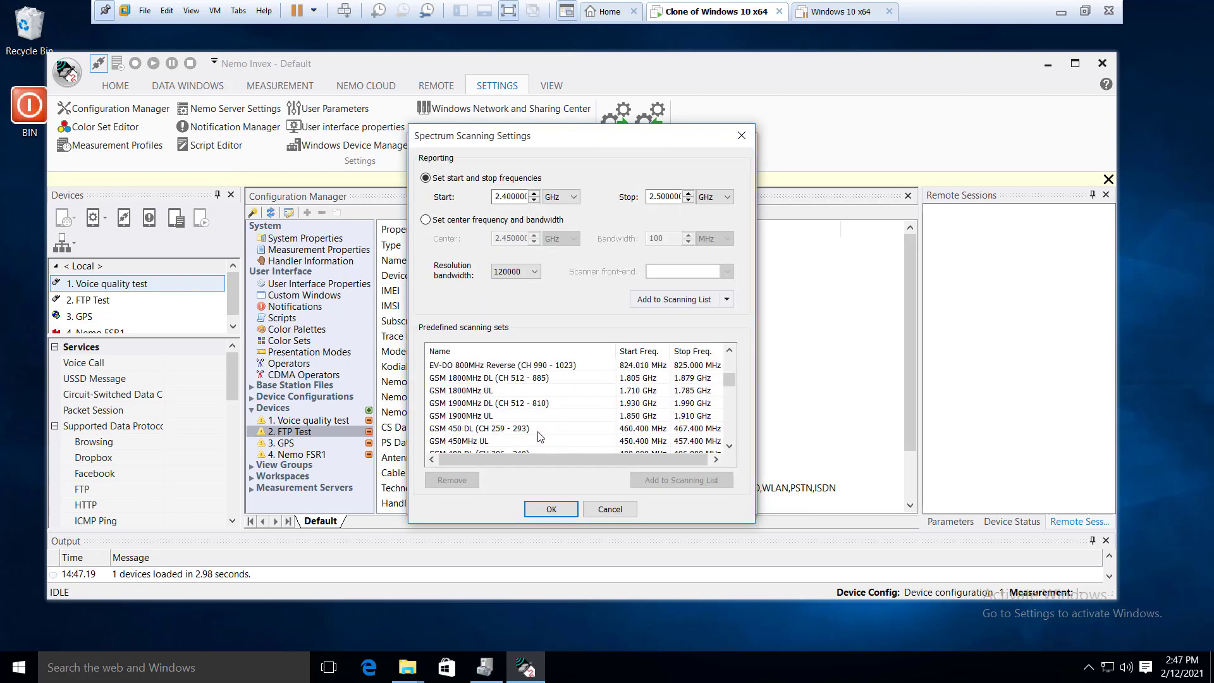
left_click(618, 510)
left_click(656, 499)
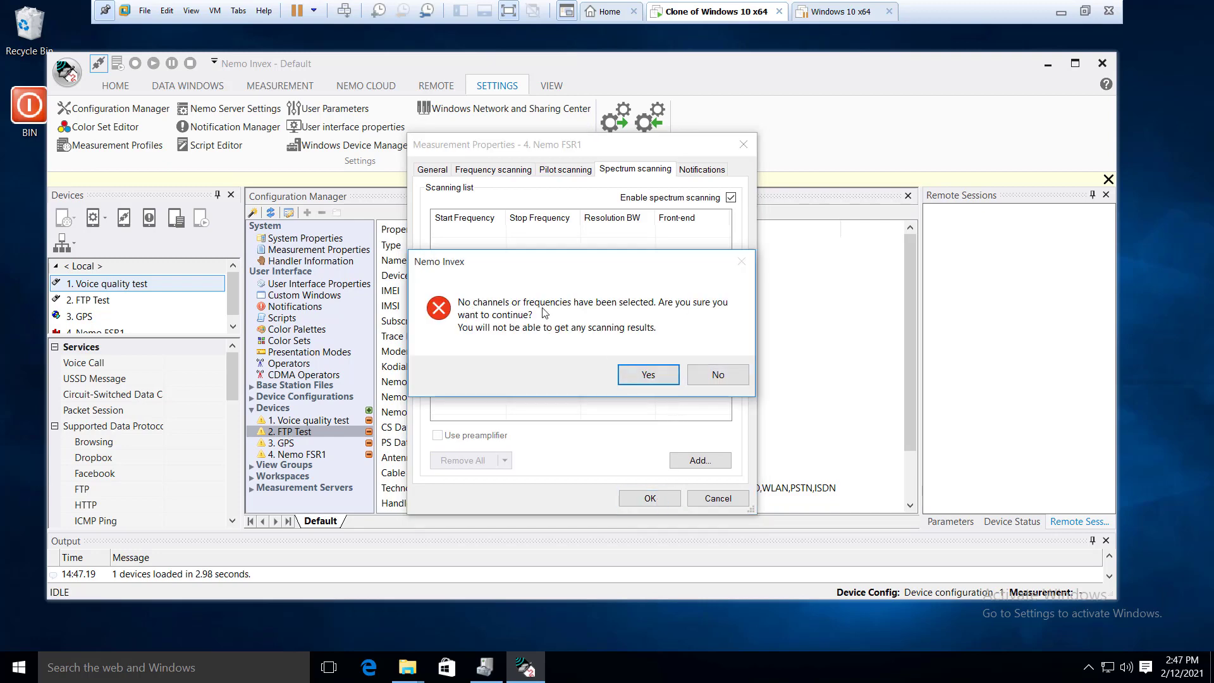
left_click(659, 376)
left_click(563, 453)
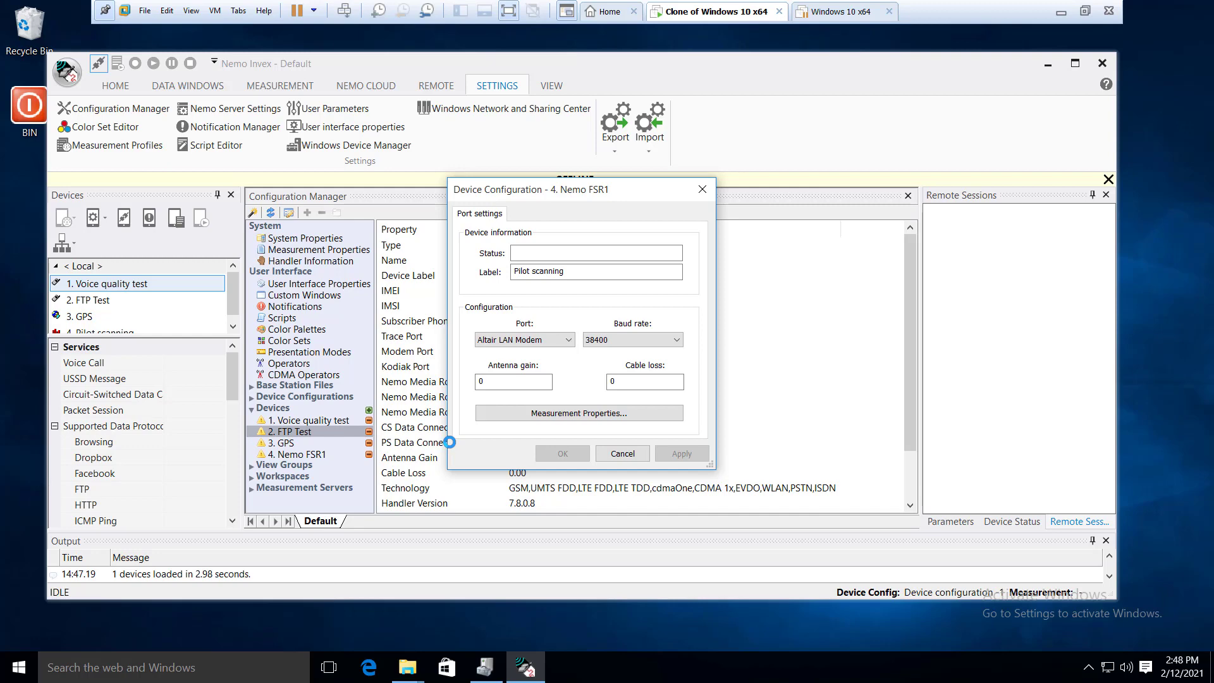
Save the four-device hardware configuration under the file name Cluster-test.hwcx.
left_click(67, 71)
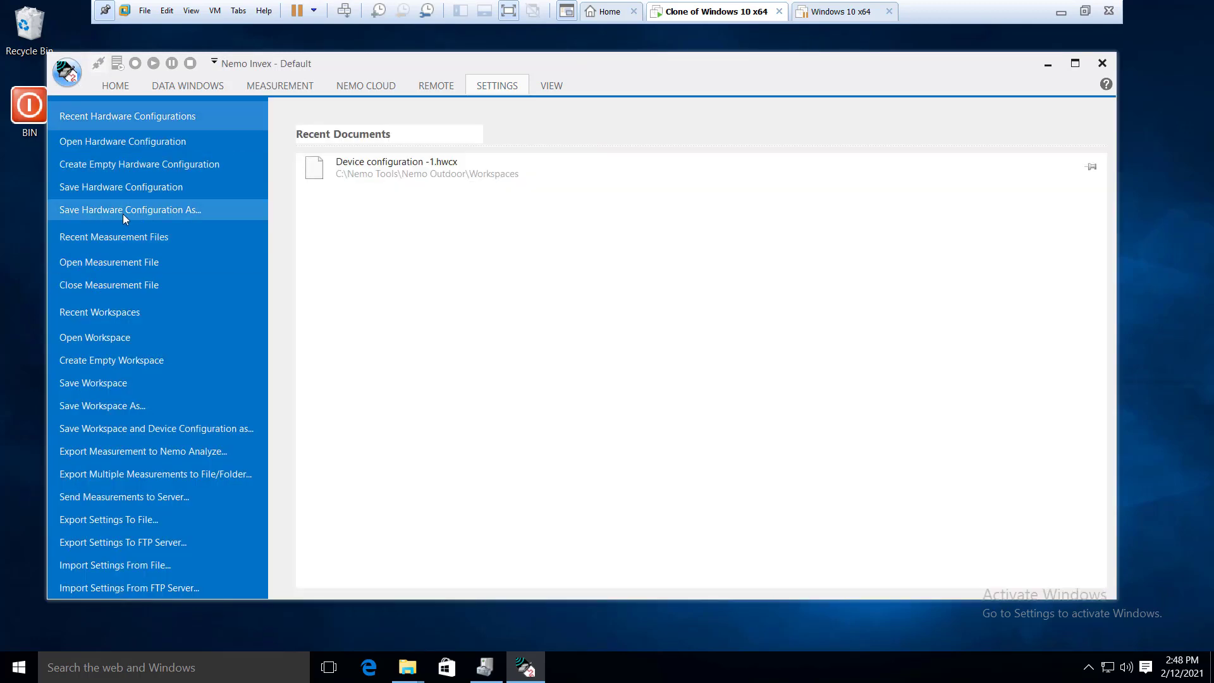
left_click(123, 214)
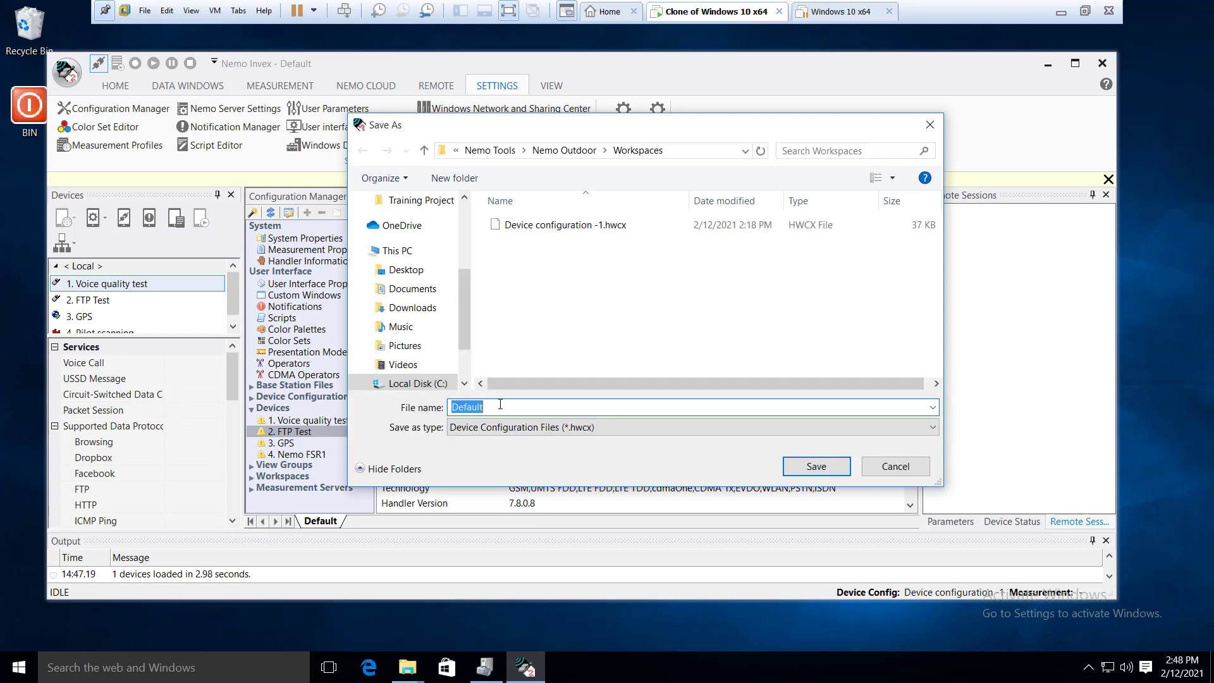
type("CLust")
key("BackSpace")
type("luster-test")
left_click(791, 470)
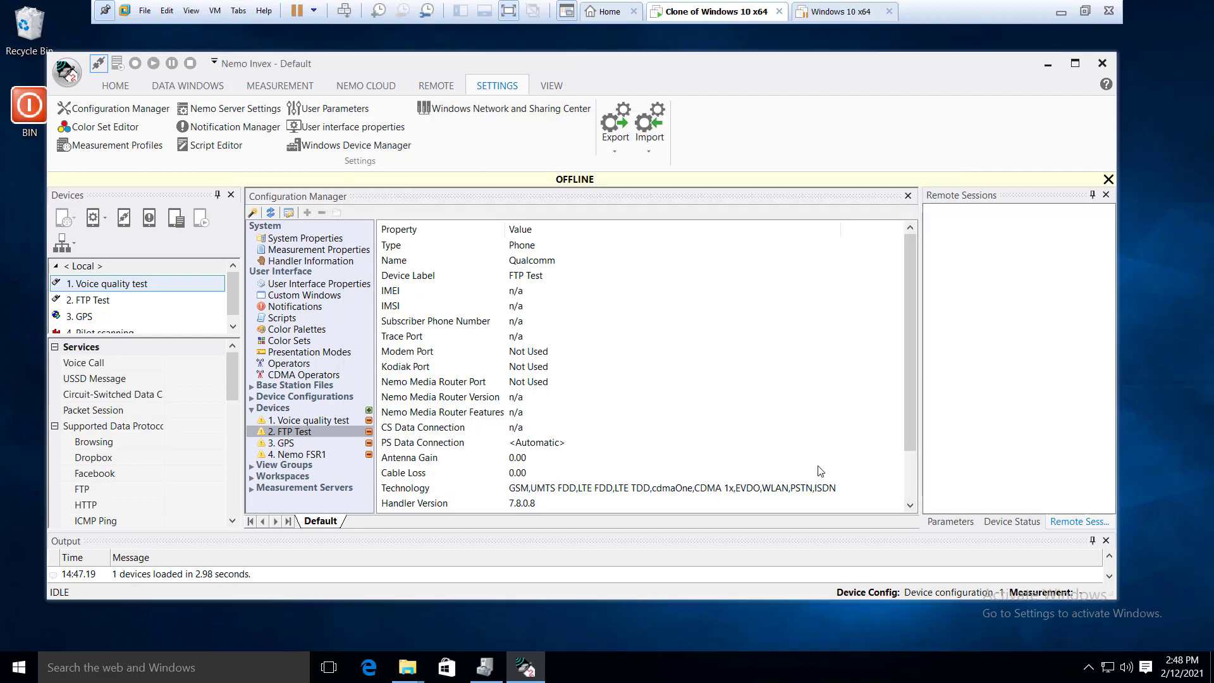
Start an empty hardware configuration, then load Cluster-test.hwcx offline.
left_click(76, 81)
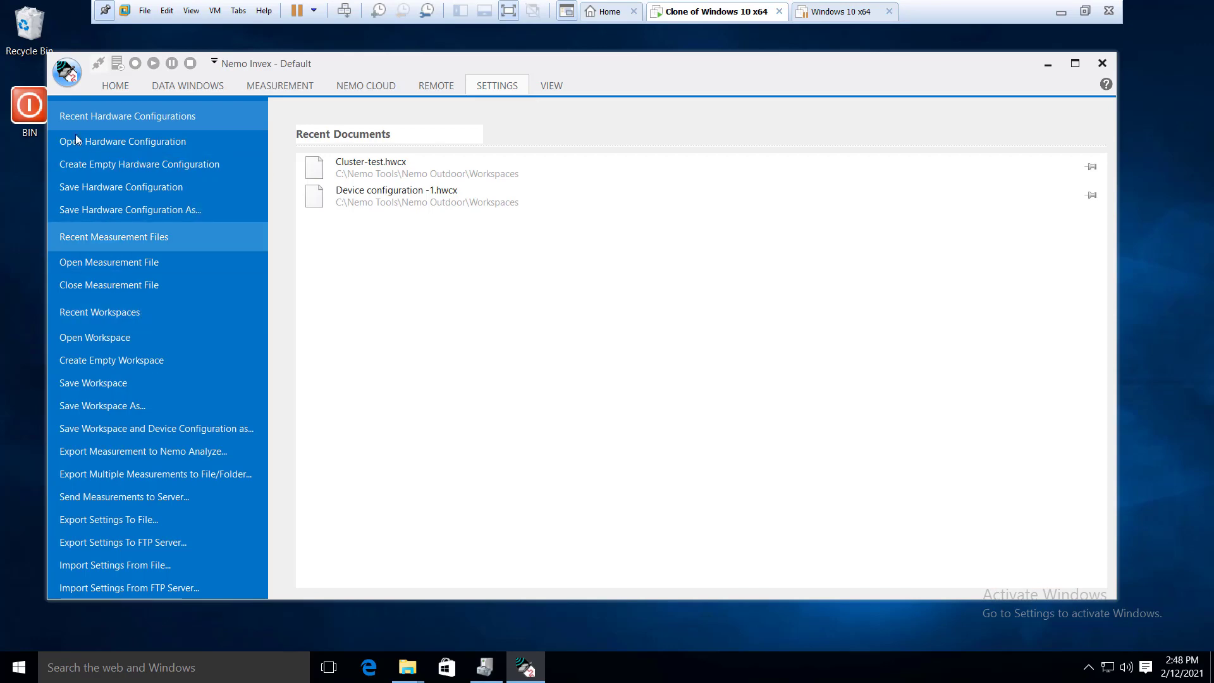
left_click(100, 169)
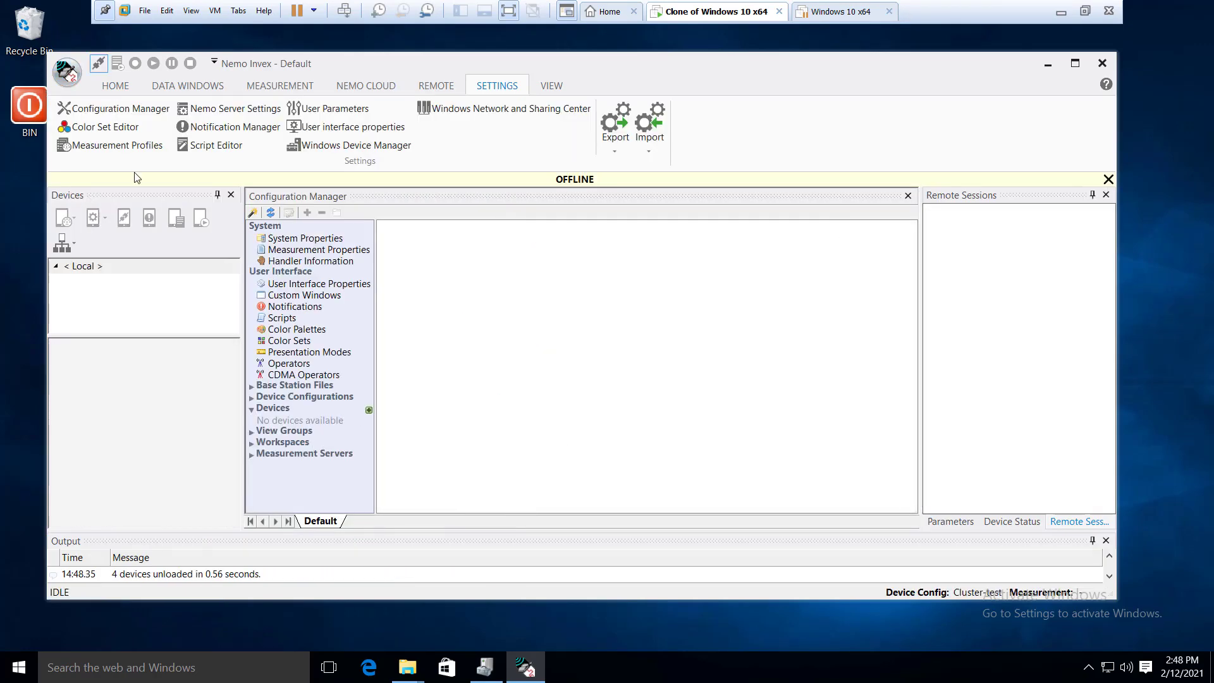
left_click(70, 79)
left_click(76, 146)
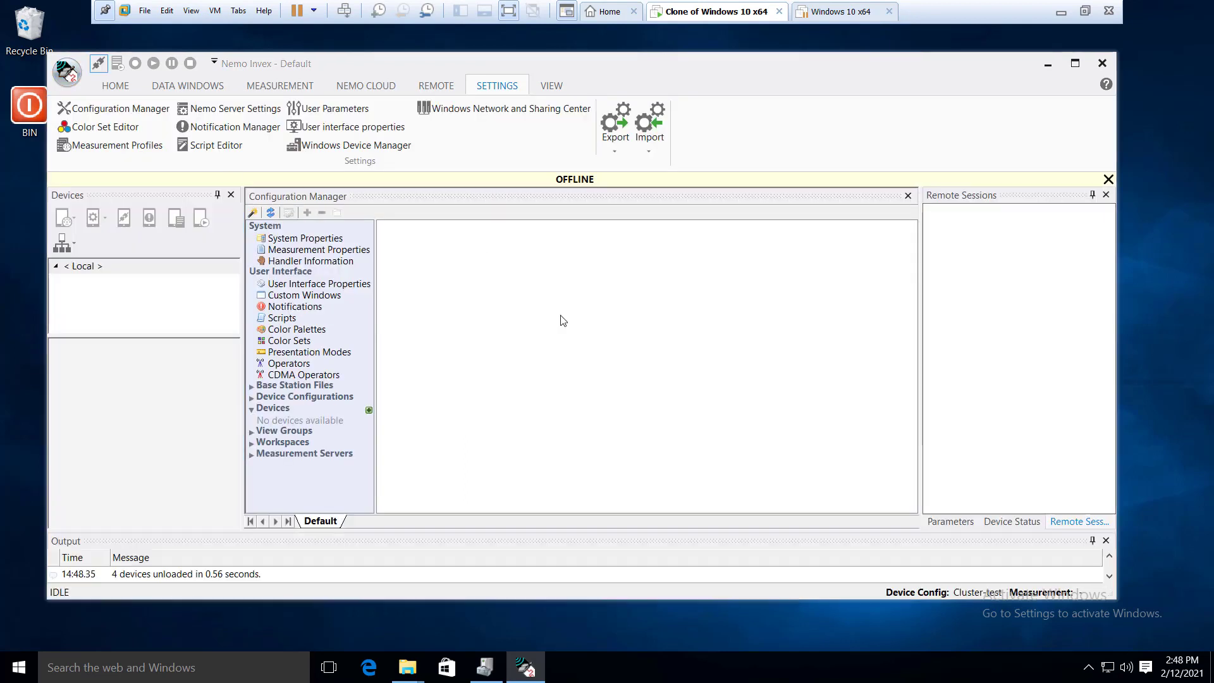
left_click(633, 193)
left_click(569, 215)
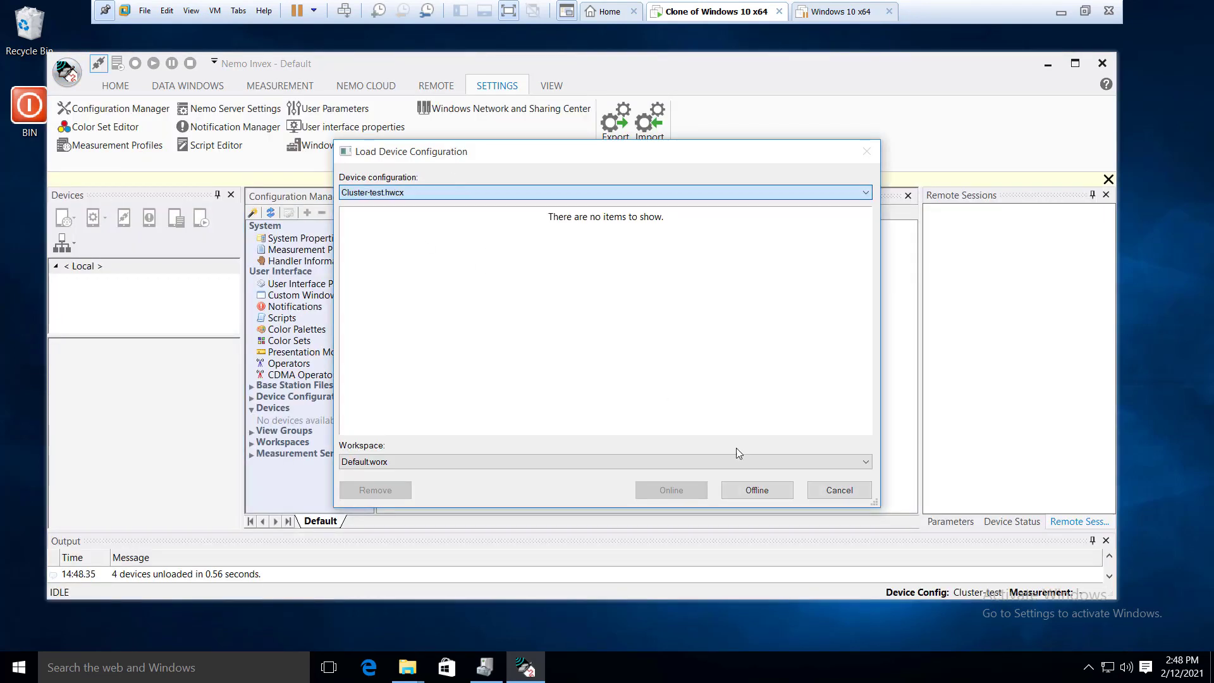
left_click(754, 490)
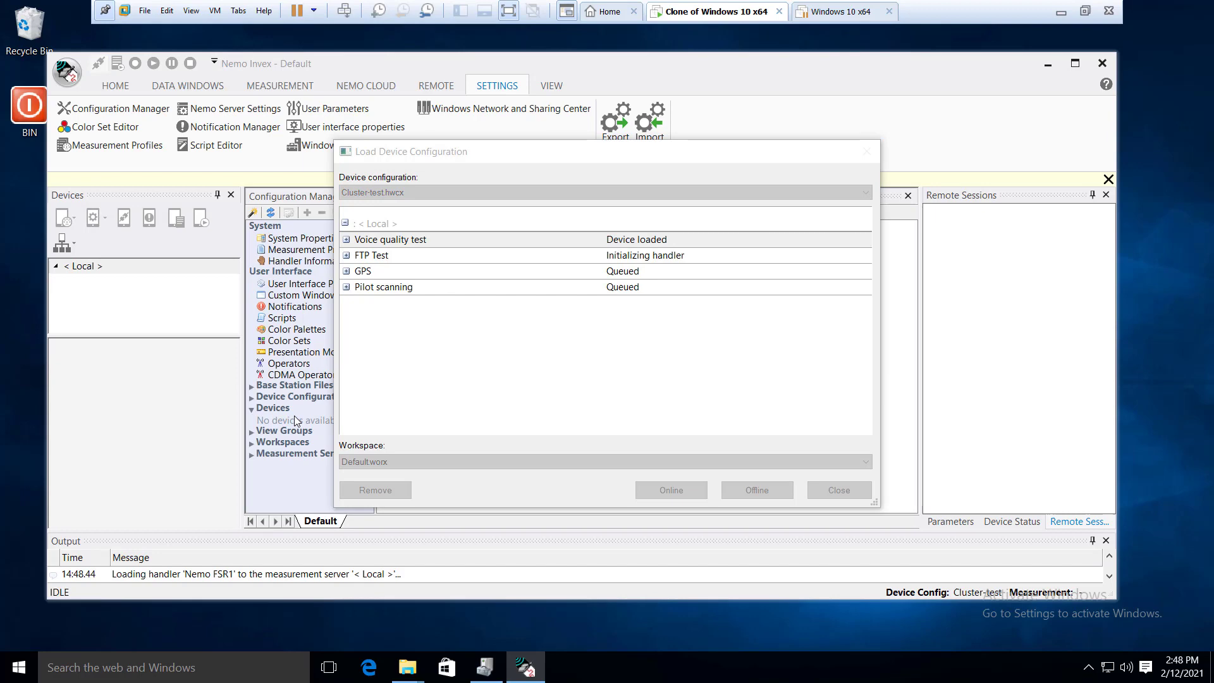